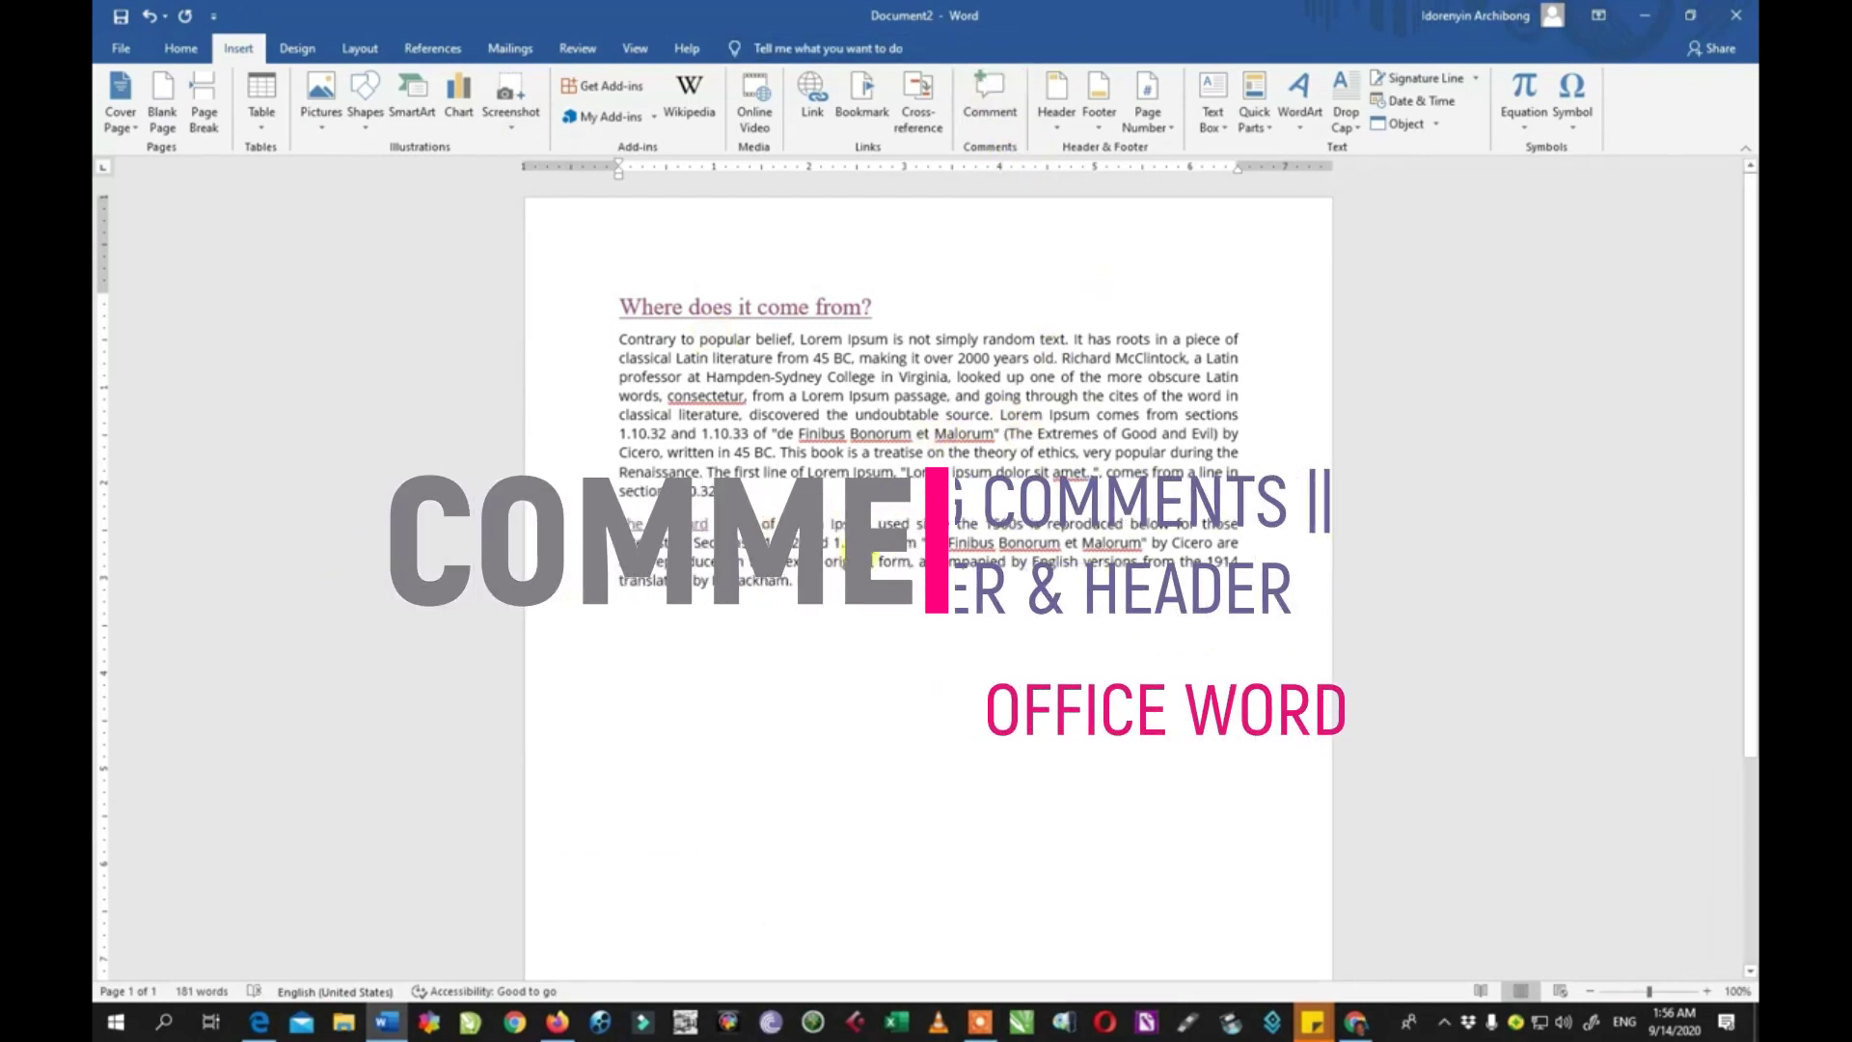
- Add comments on Rackham, on the '32' in 1.10.32, and on the heading
{"action": "left_click", "coordinate": [851, 586]}
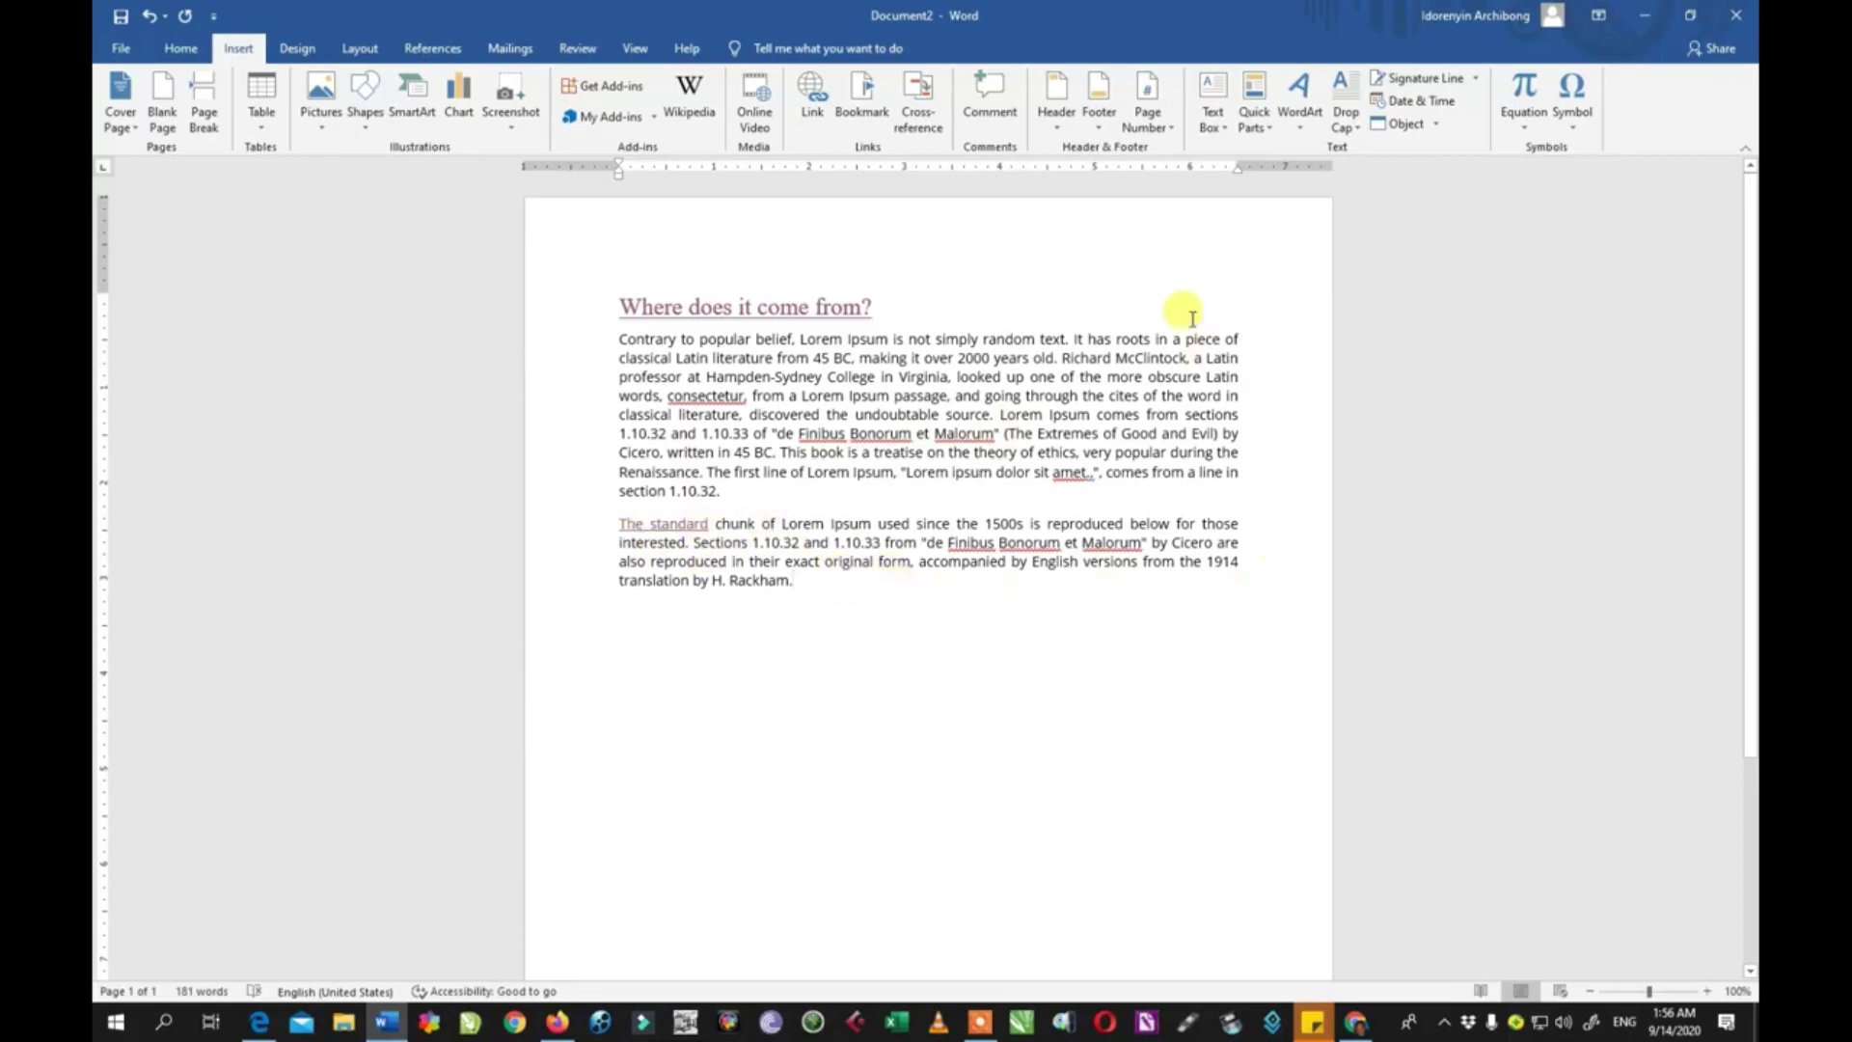
{"action": "left_click", "coordinate": [997, 113]}
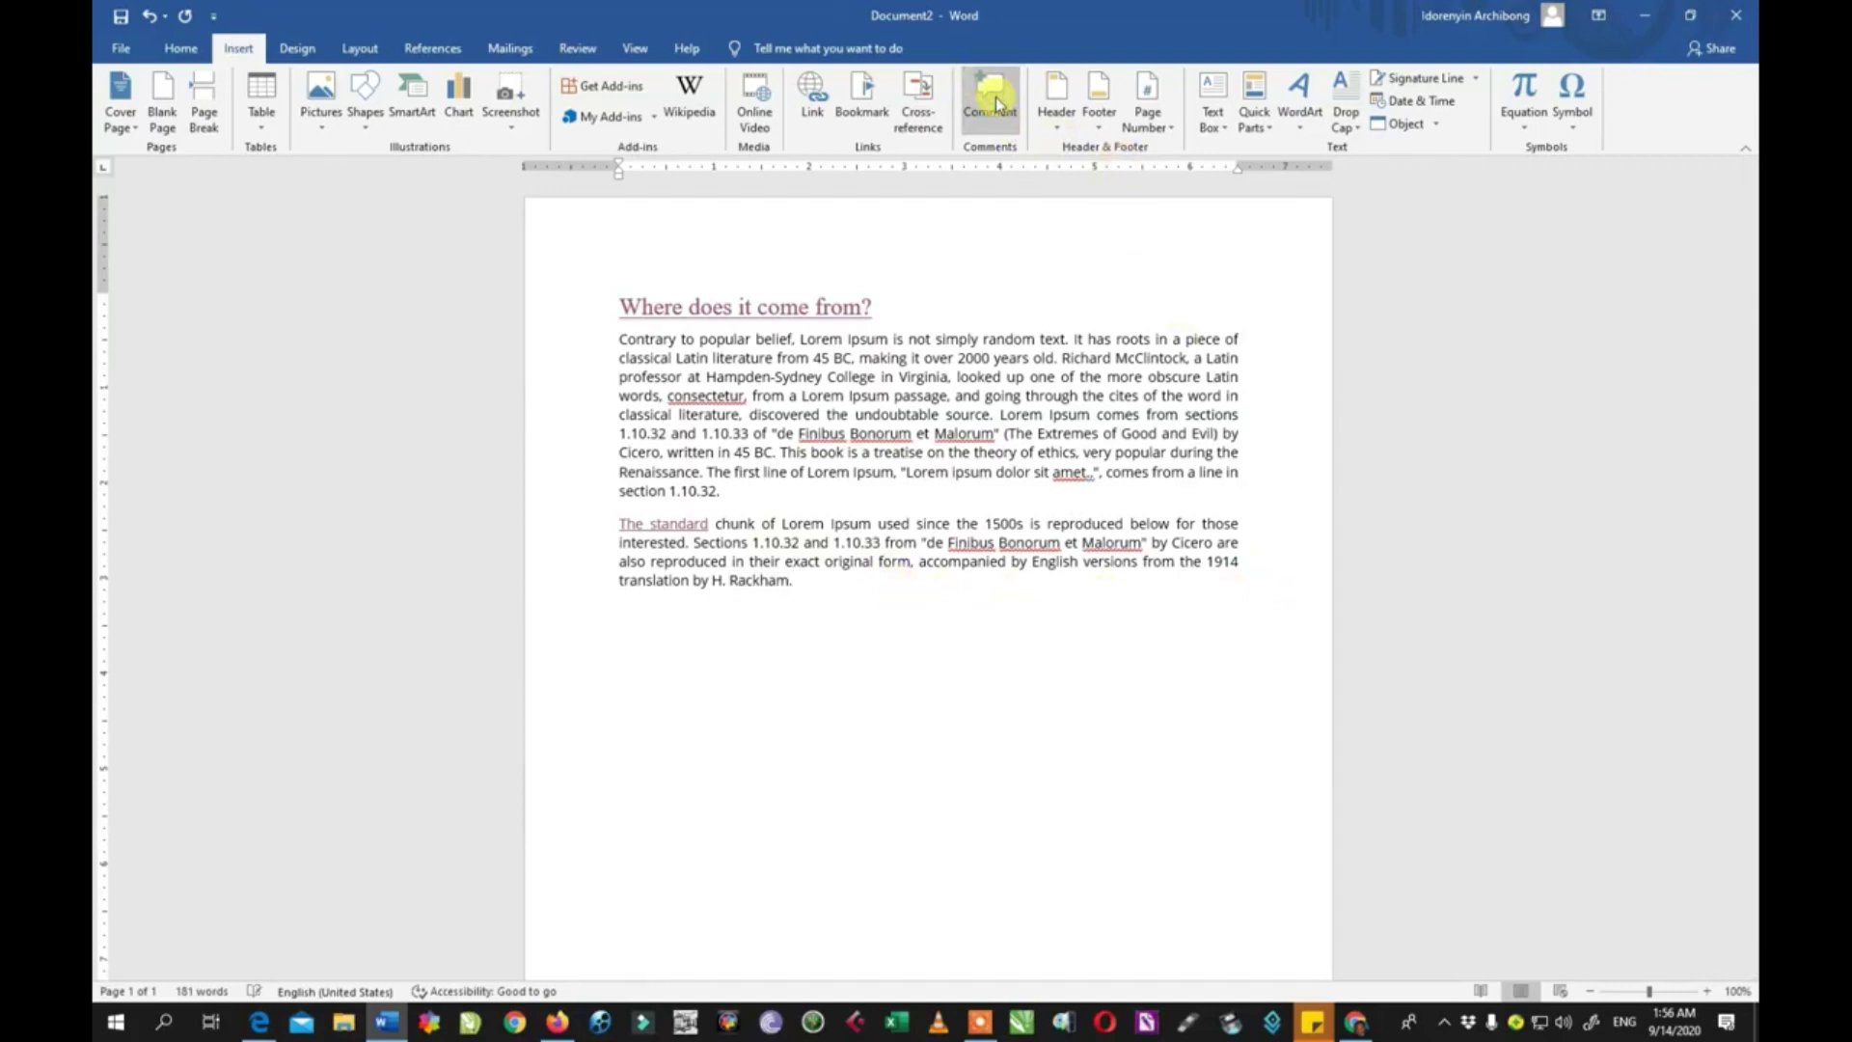
{"action": "left_click", "coordinate": [997, 104]}
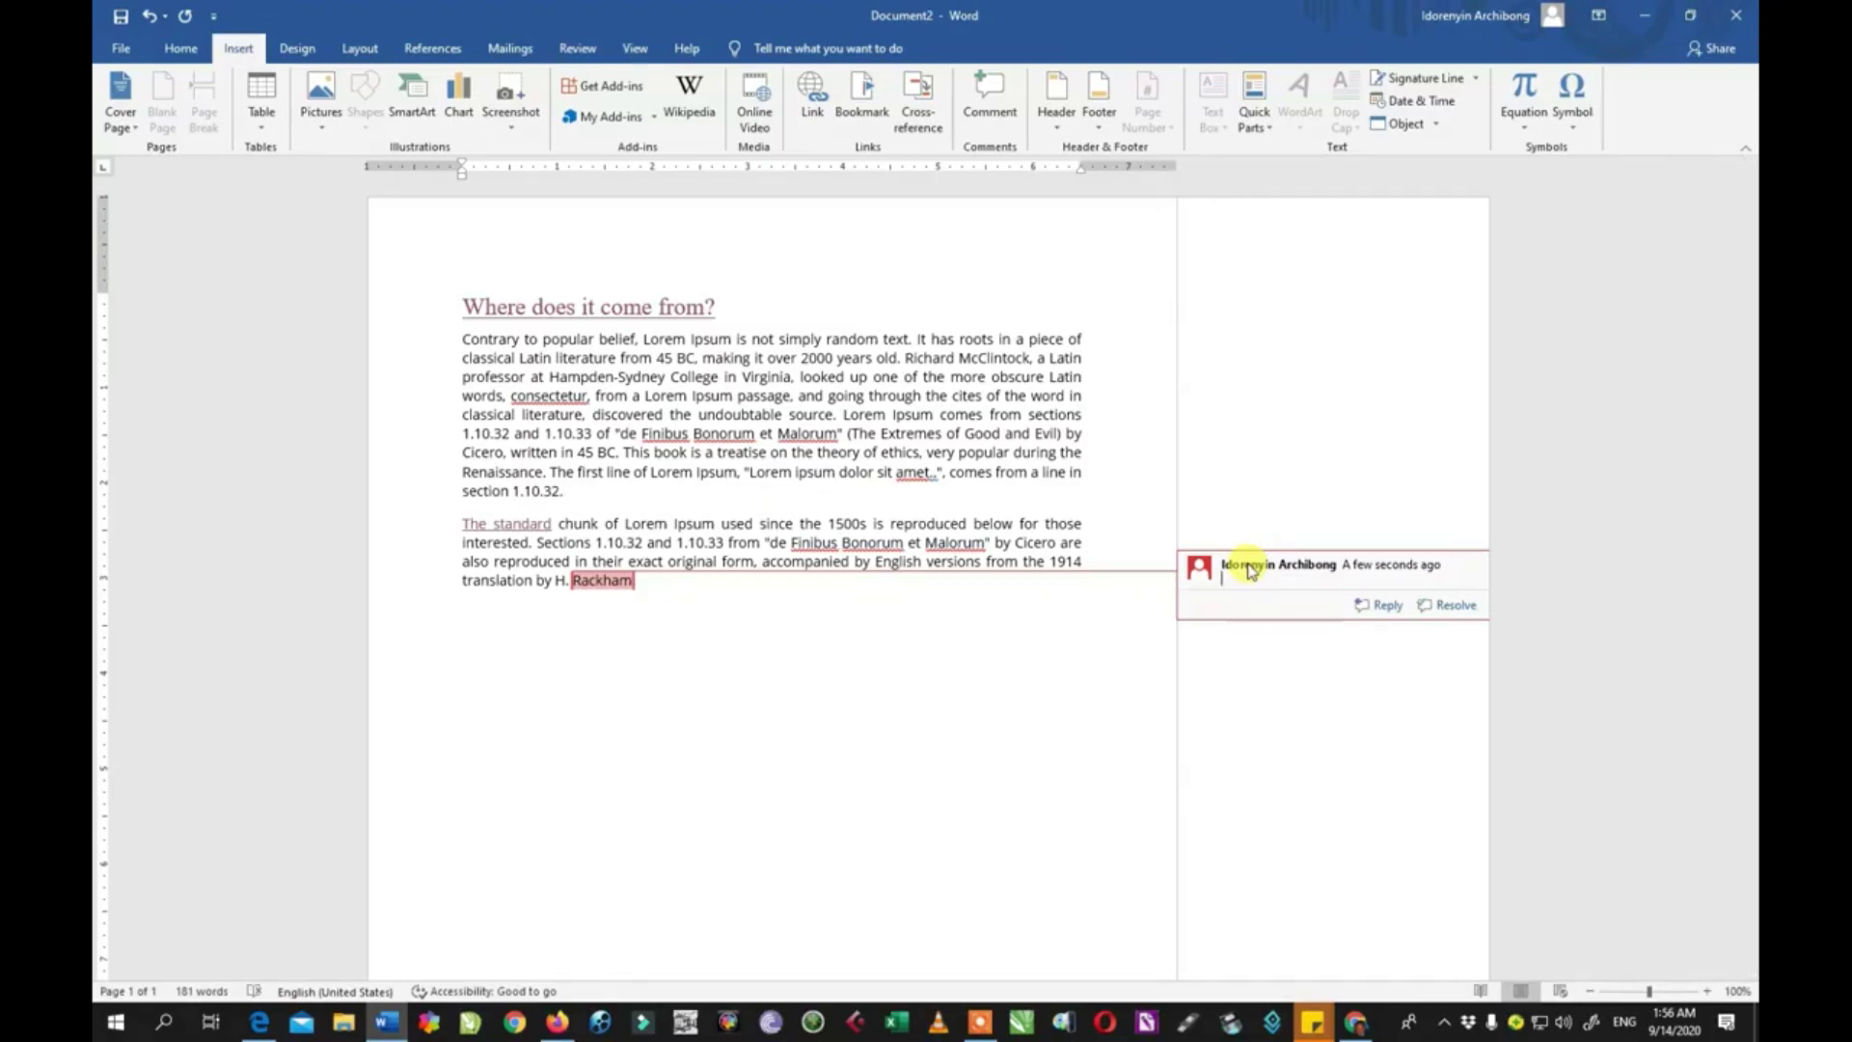
{"action": "left_click", "coordinate": [625, 493]}
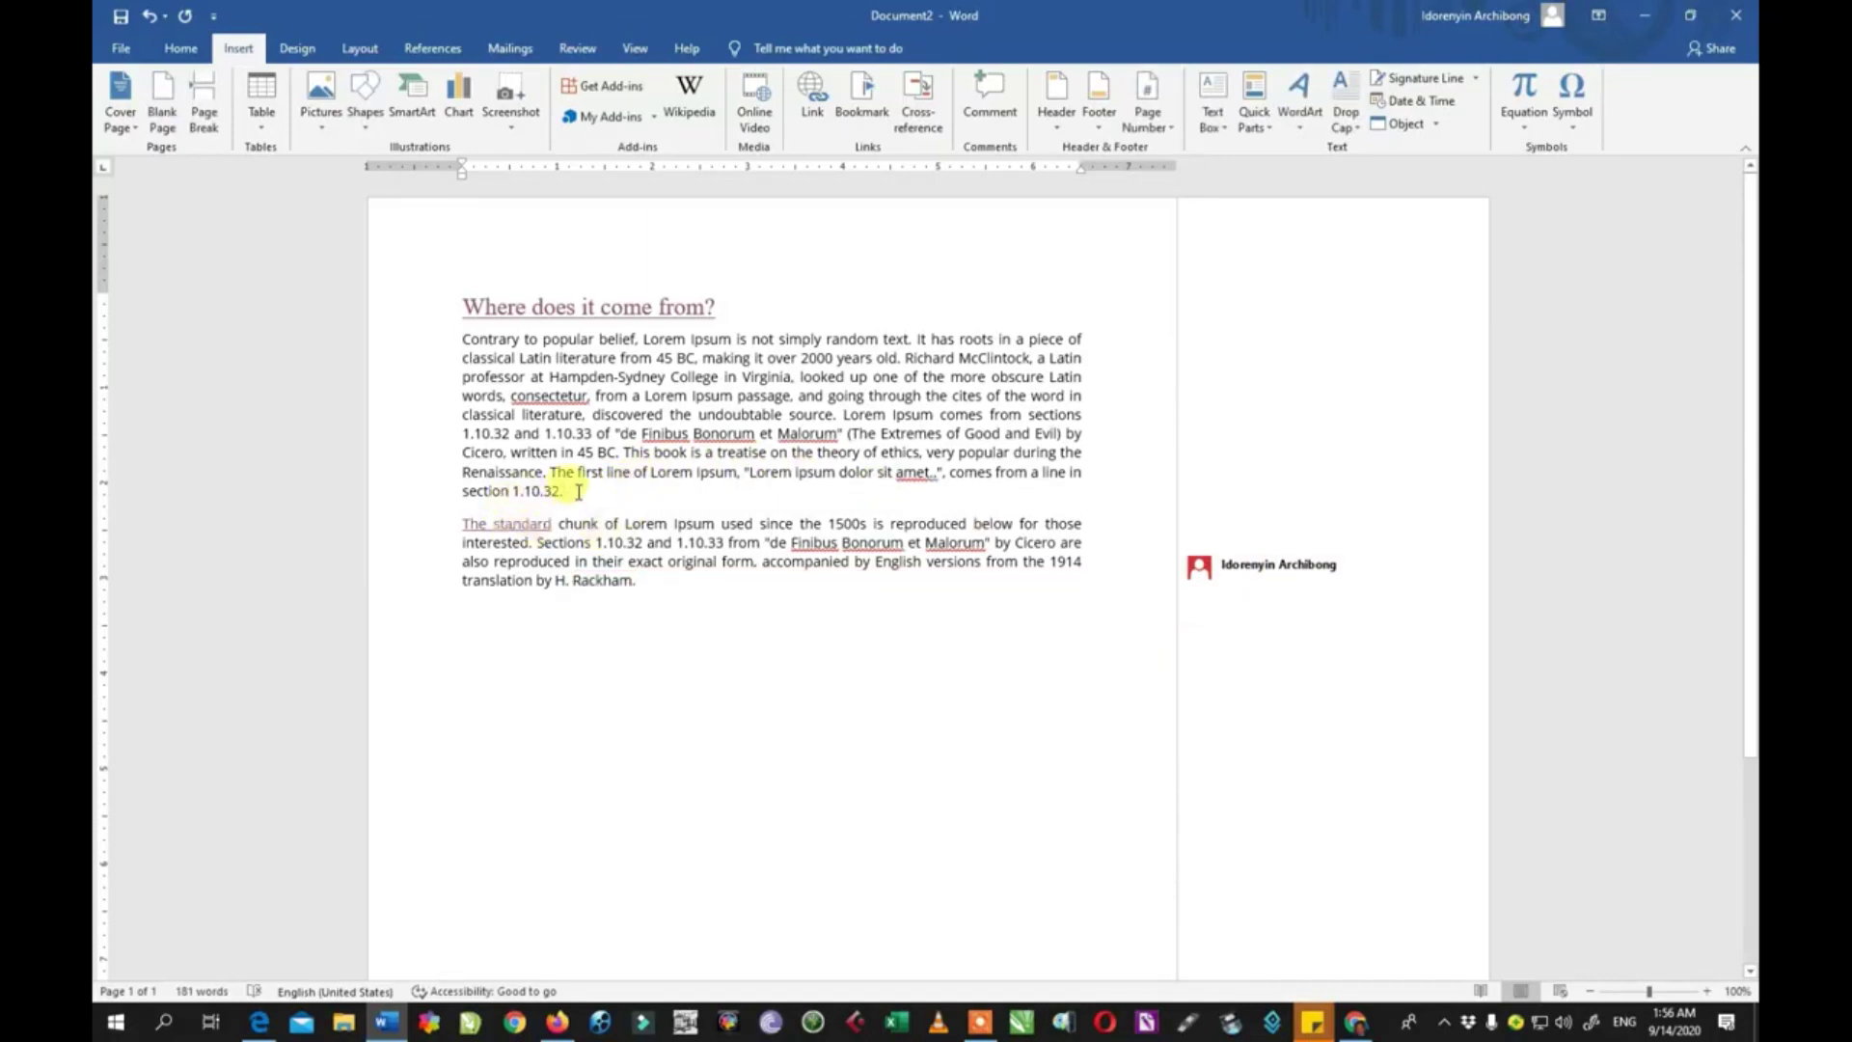
{"action": "left_click", "coordinate": [986, 91]}
{"action": "left_click", "coordinate": [735, 305]}
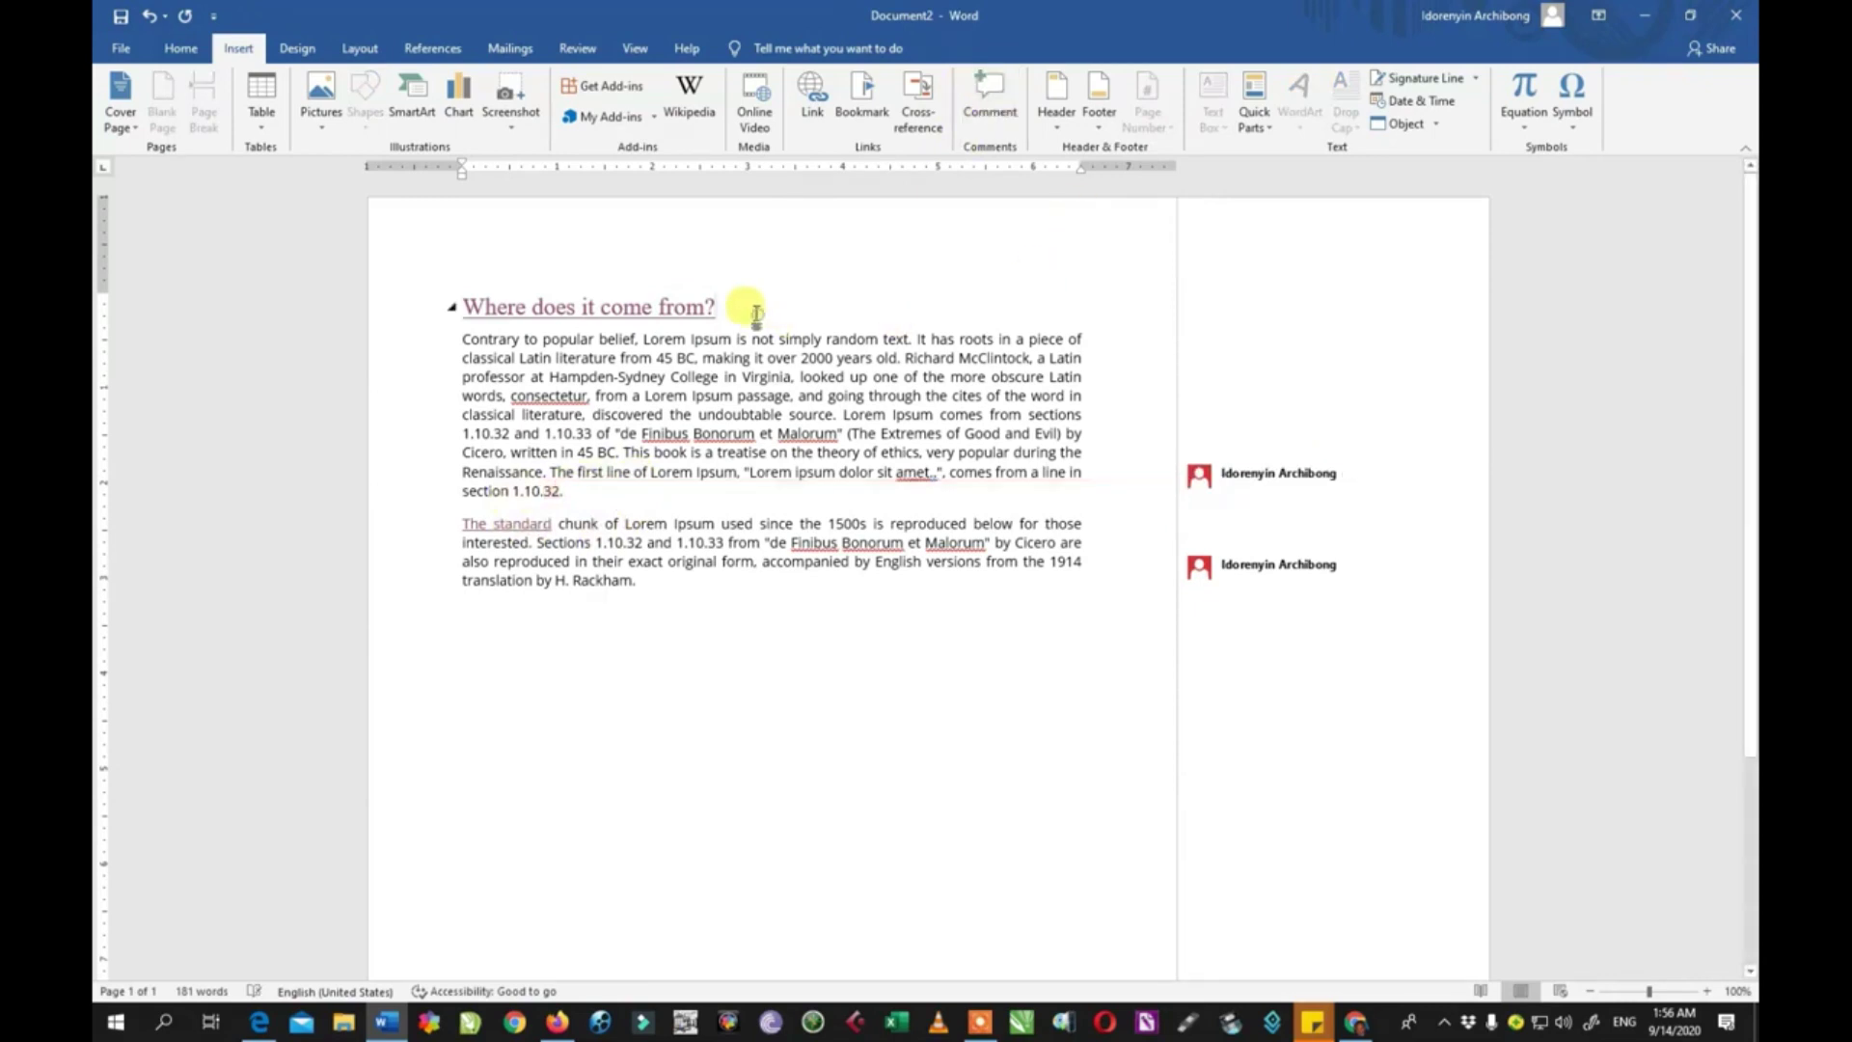
{"action": "left_click", "coordinate": [994, 97]}
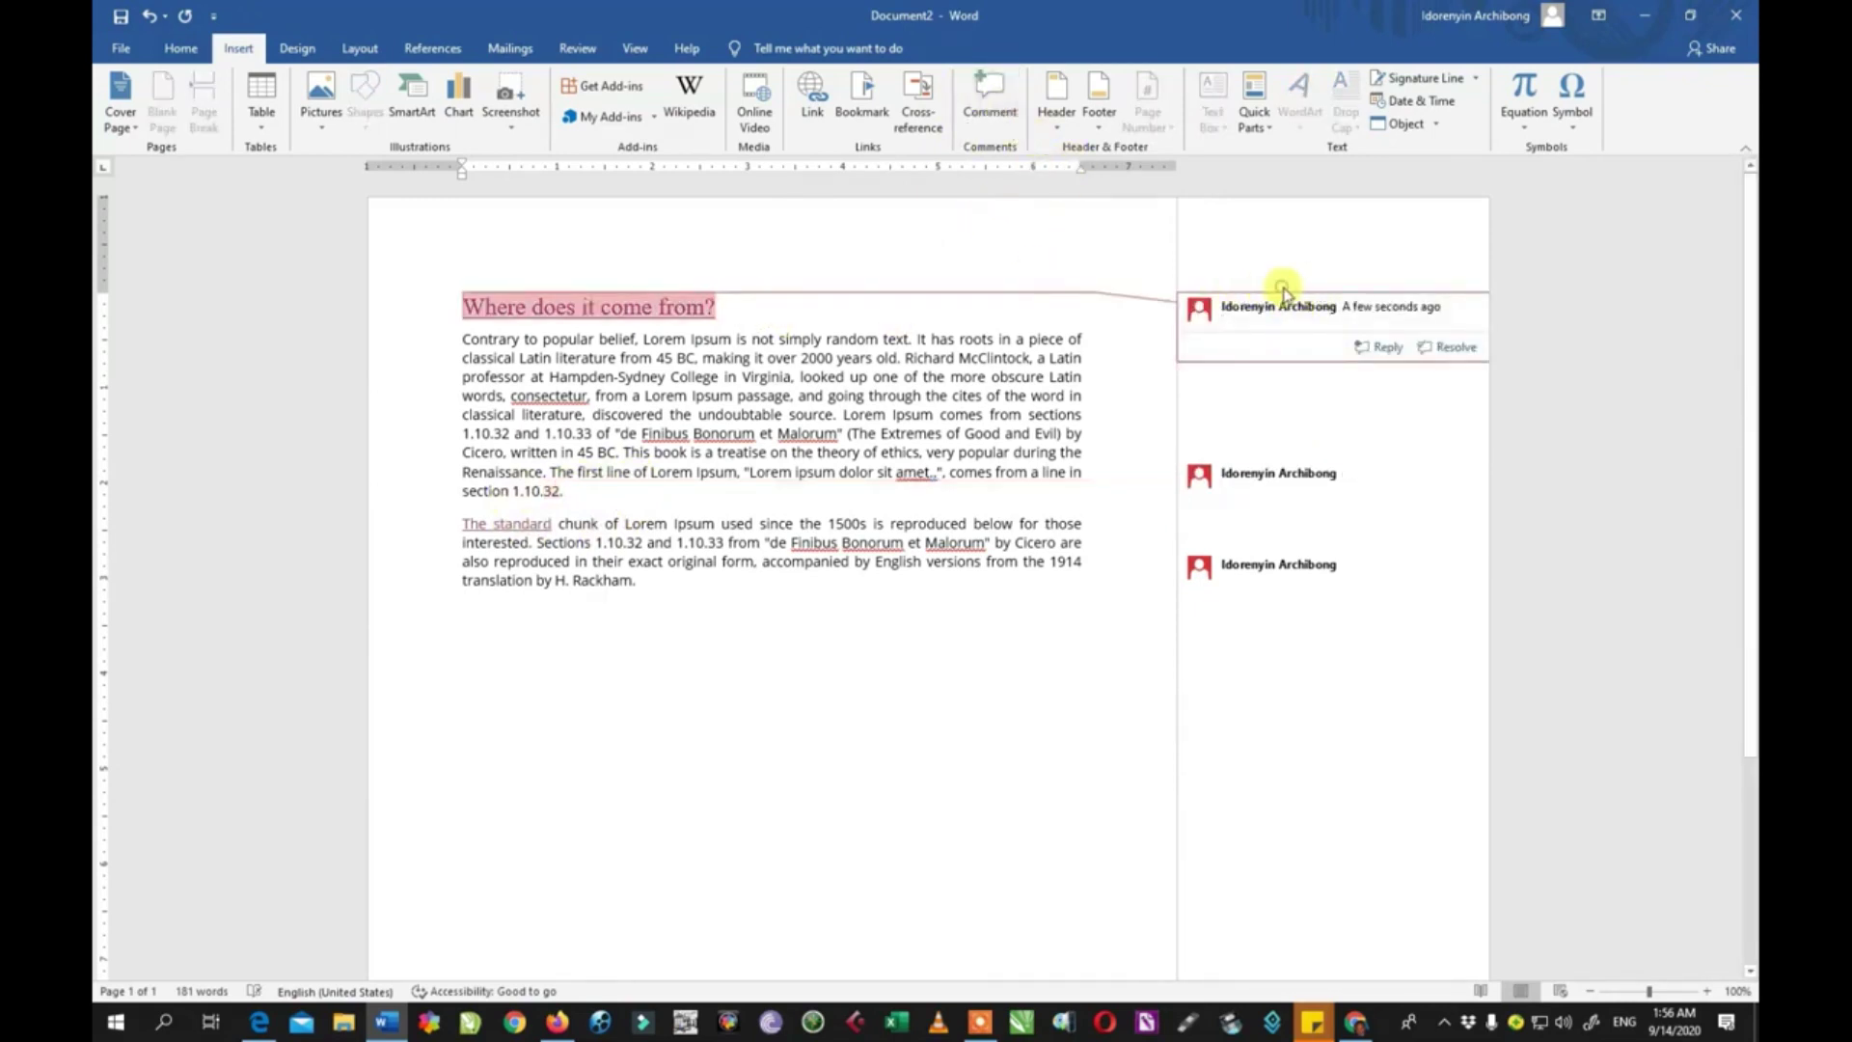
{"action": "left_click", "coordinate": [1284, 315]}
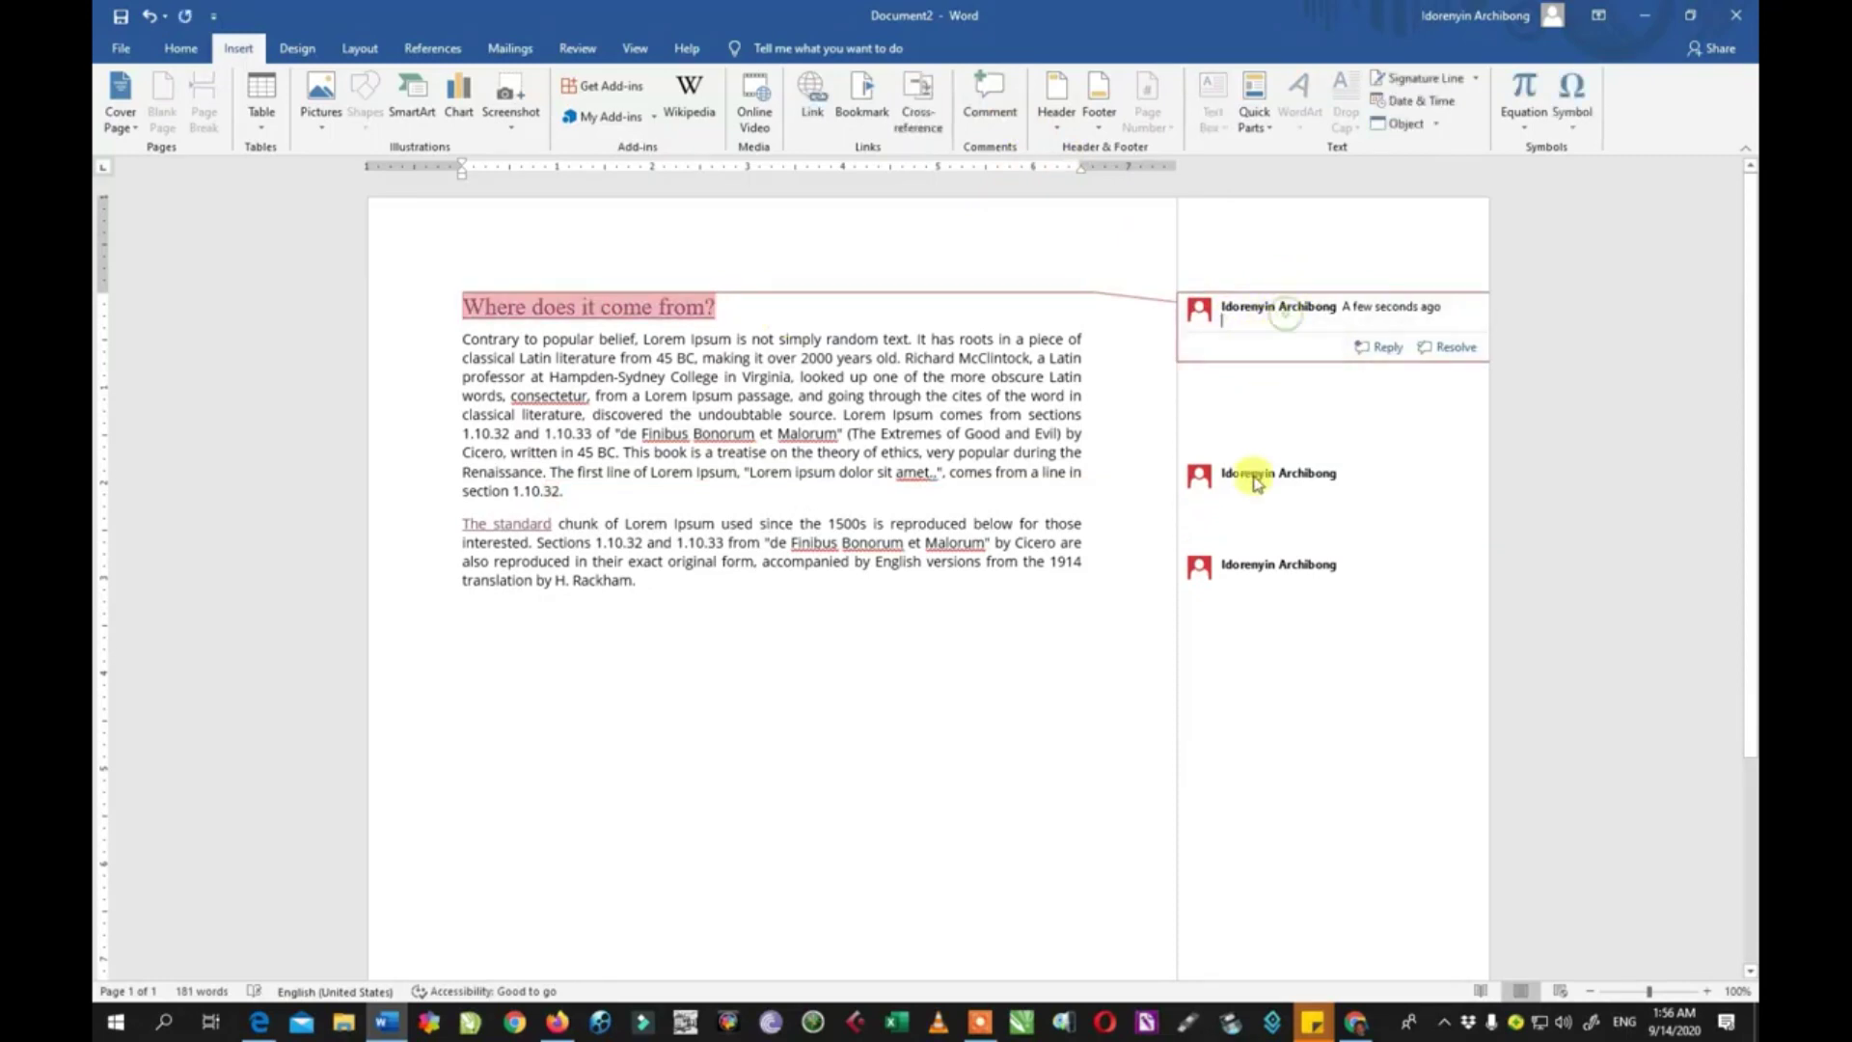
- Add a reply to the comment on '32'
{"action": "left_click", "coordinate": [1262, 487]}
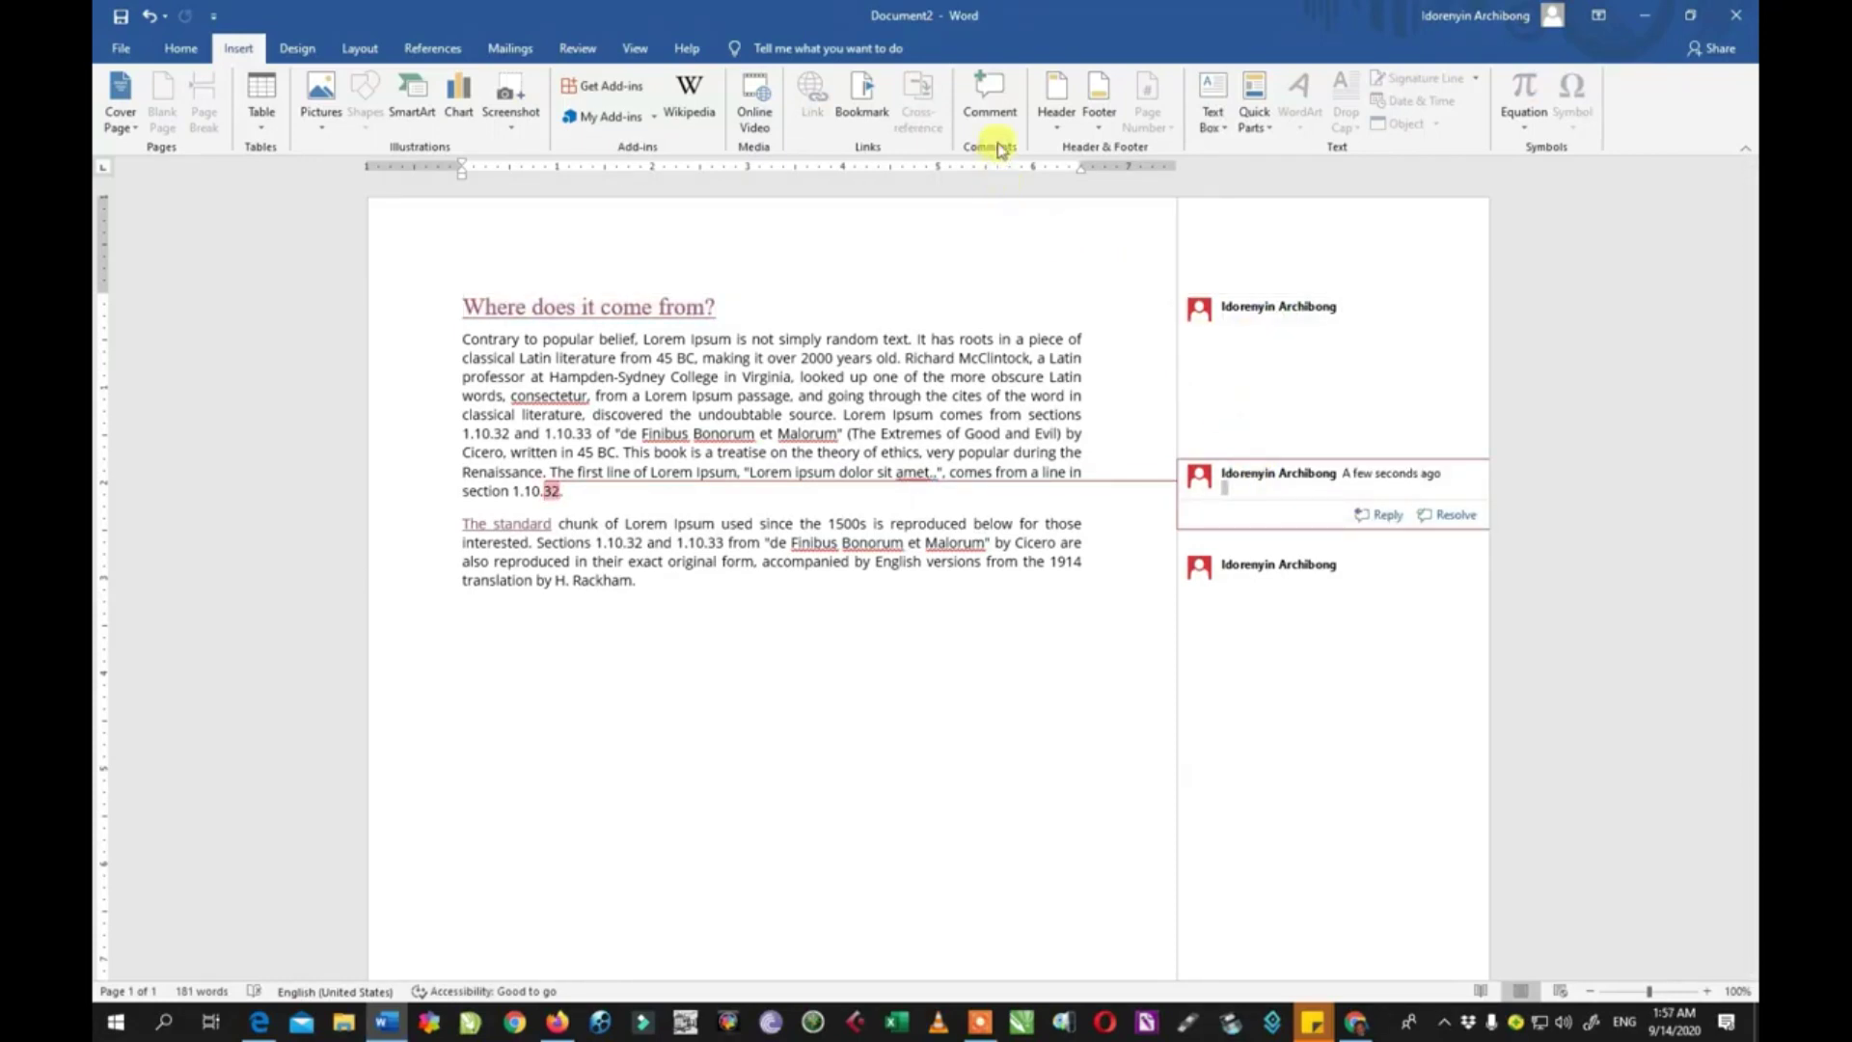
{"action": "left_click", "coordinate": [1000, 104]}
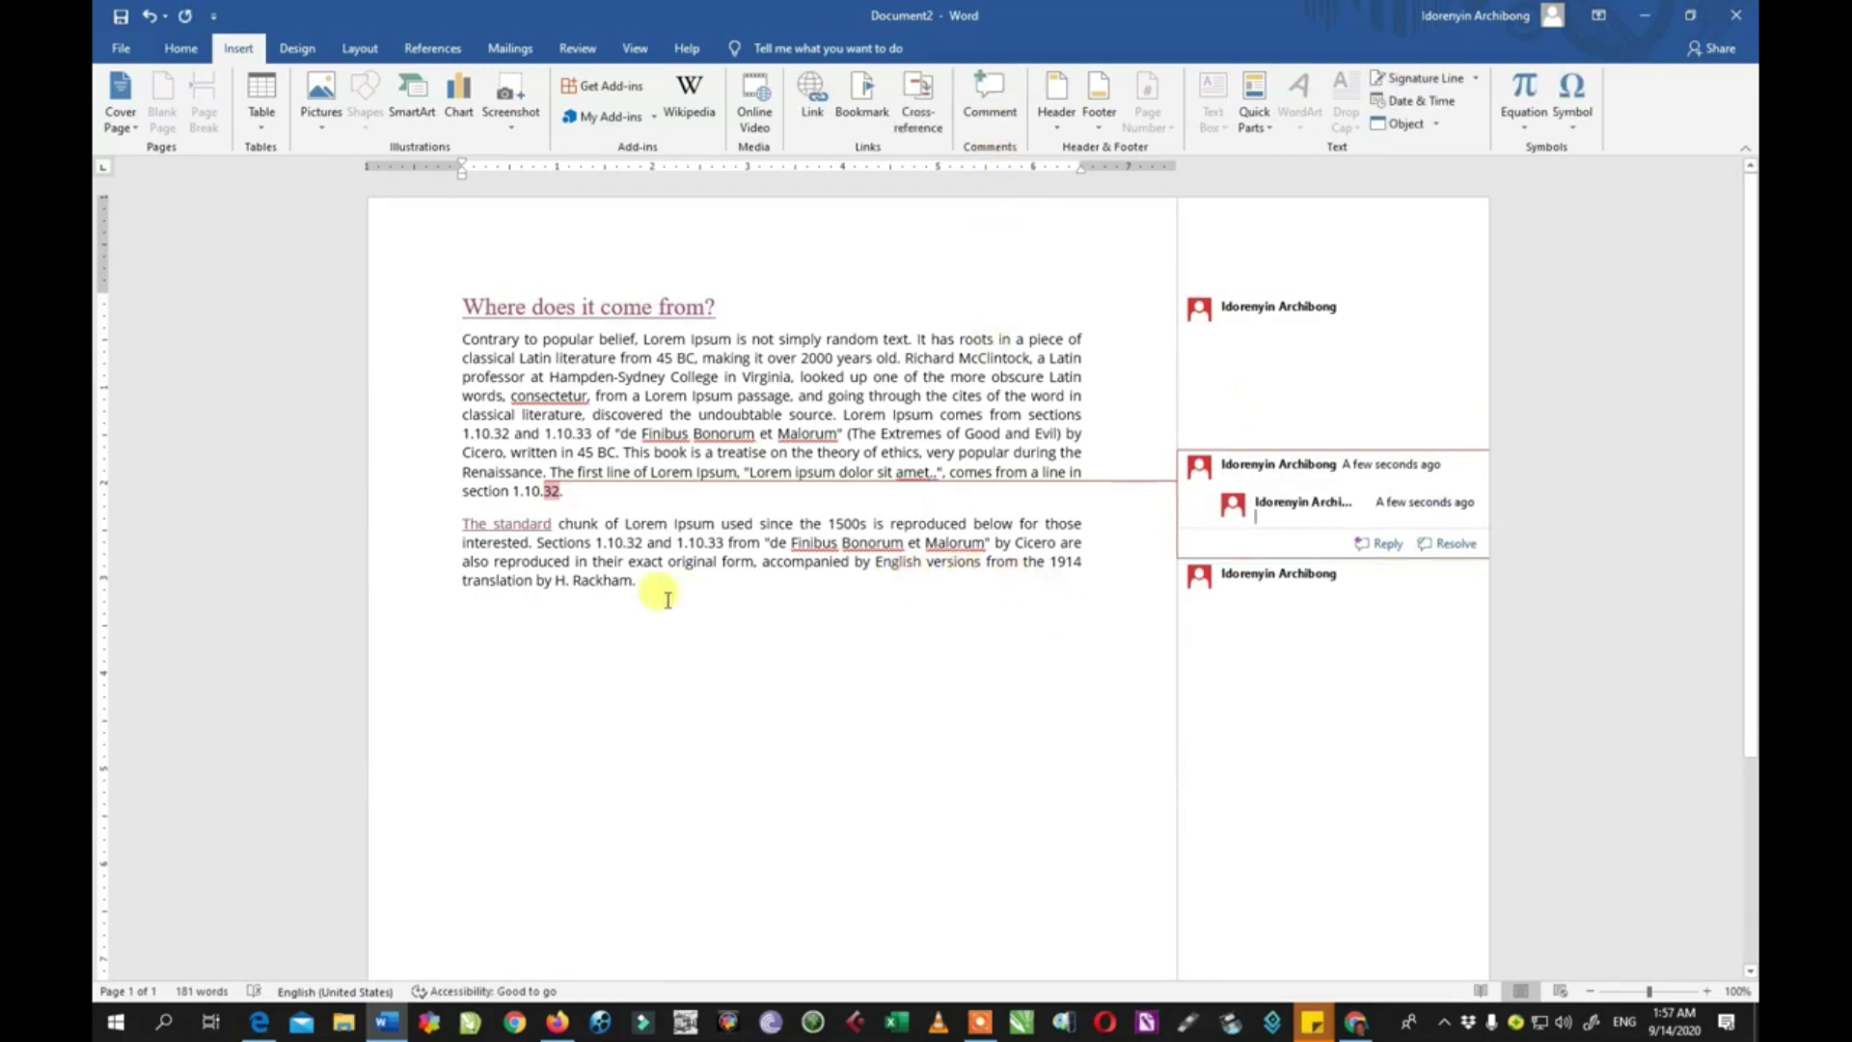
{"action": "left_click", "coordinate": [553, 495]}
{"action": "left_click", "coordinate": [1227, 480]}
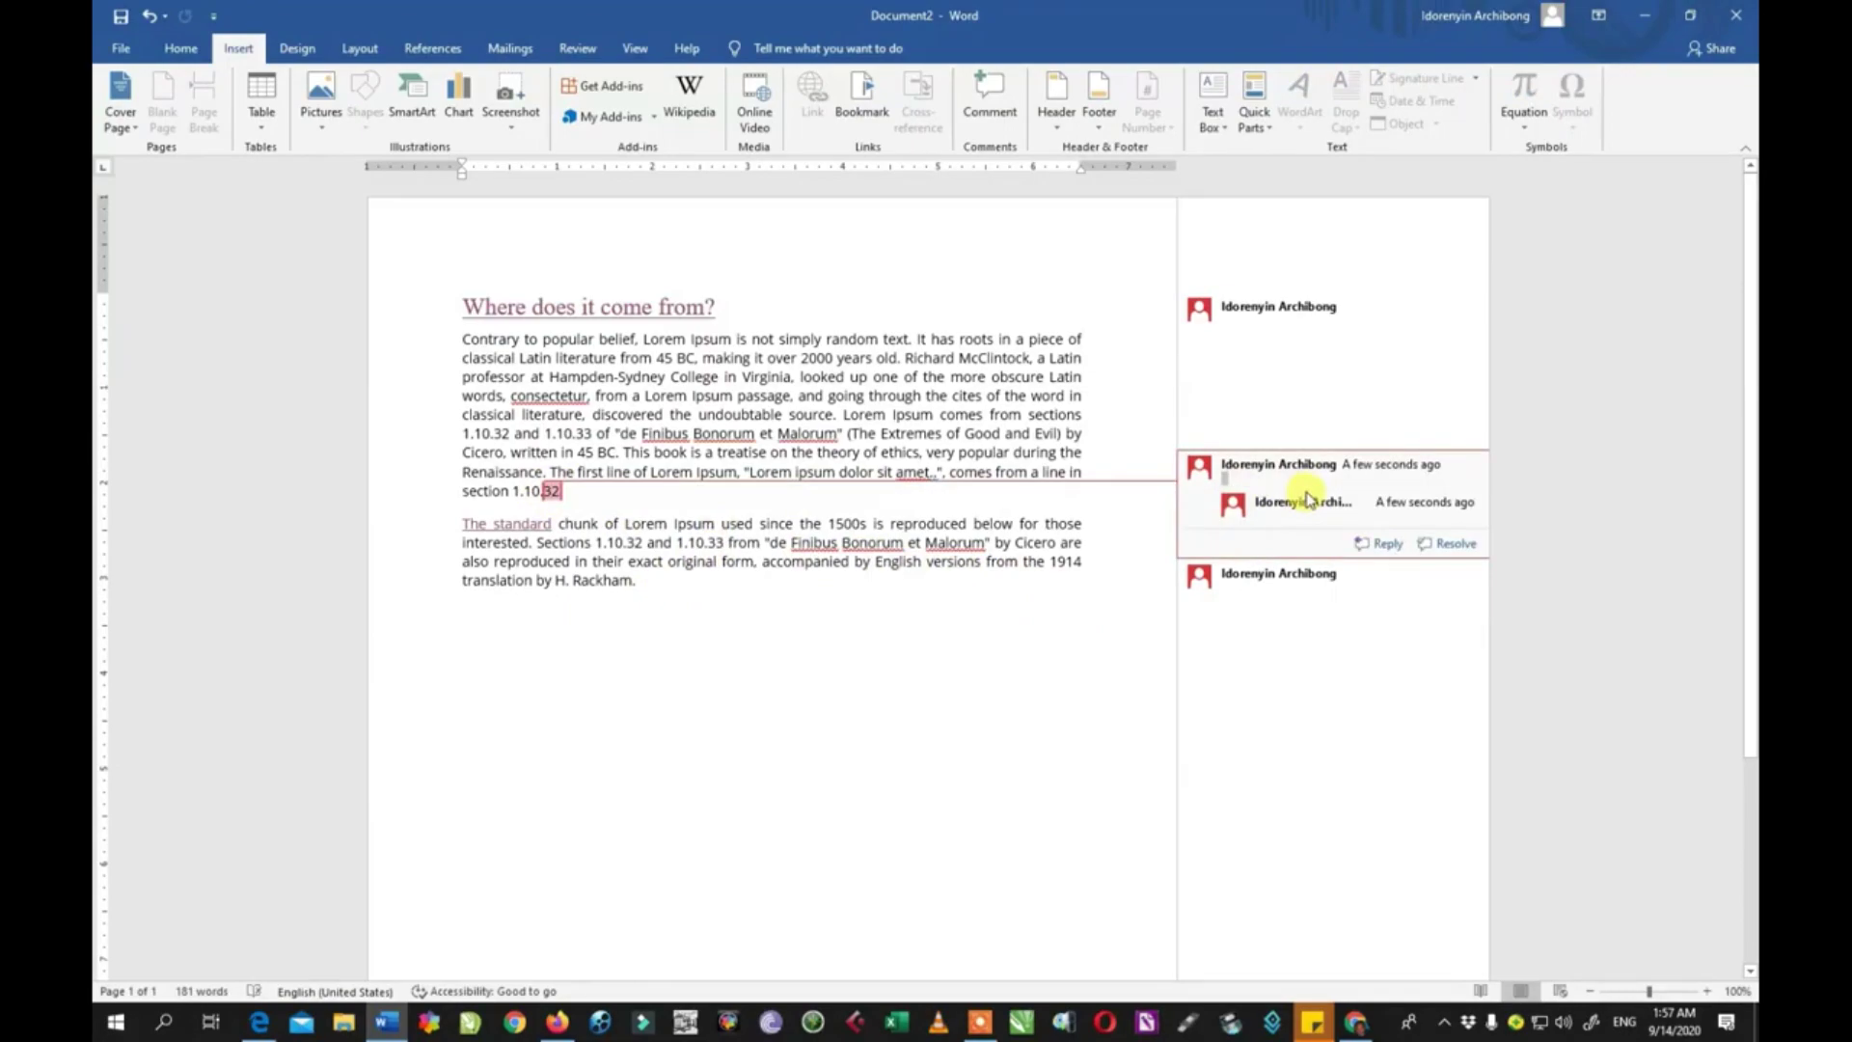
{"action": "left_click", "coordinate": [1257, 306]}
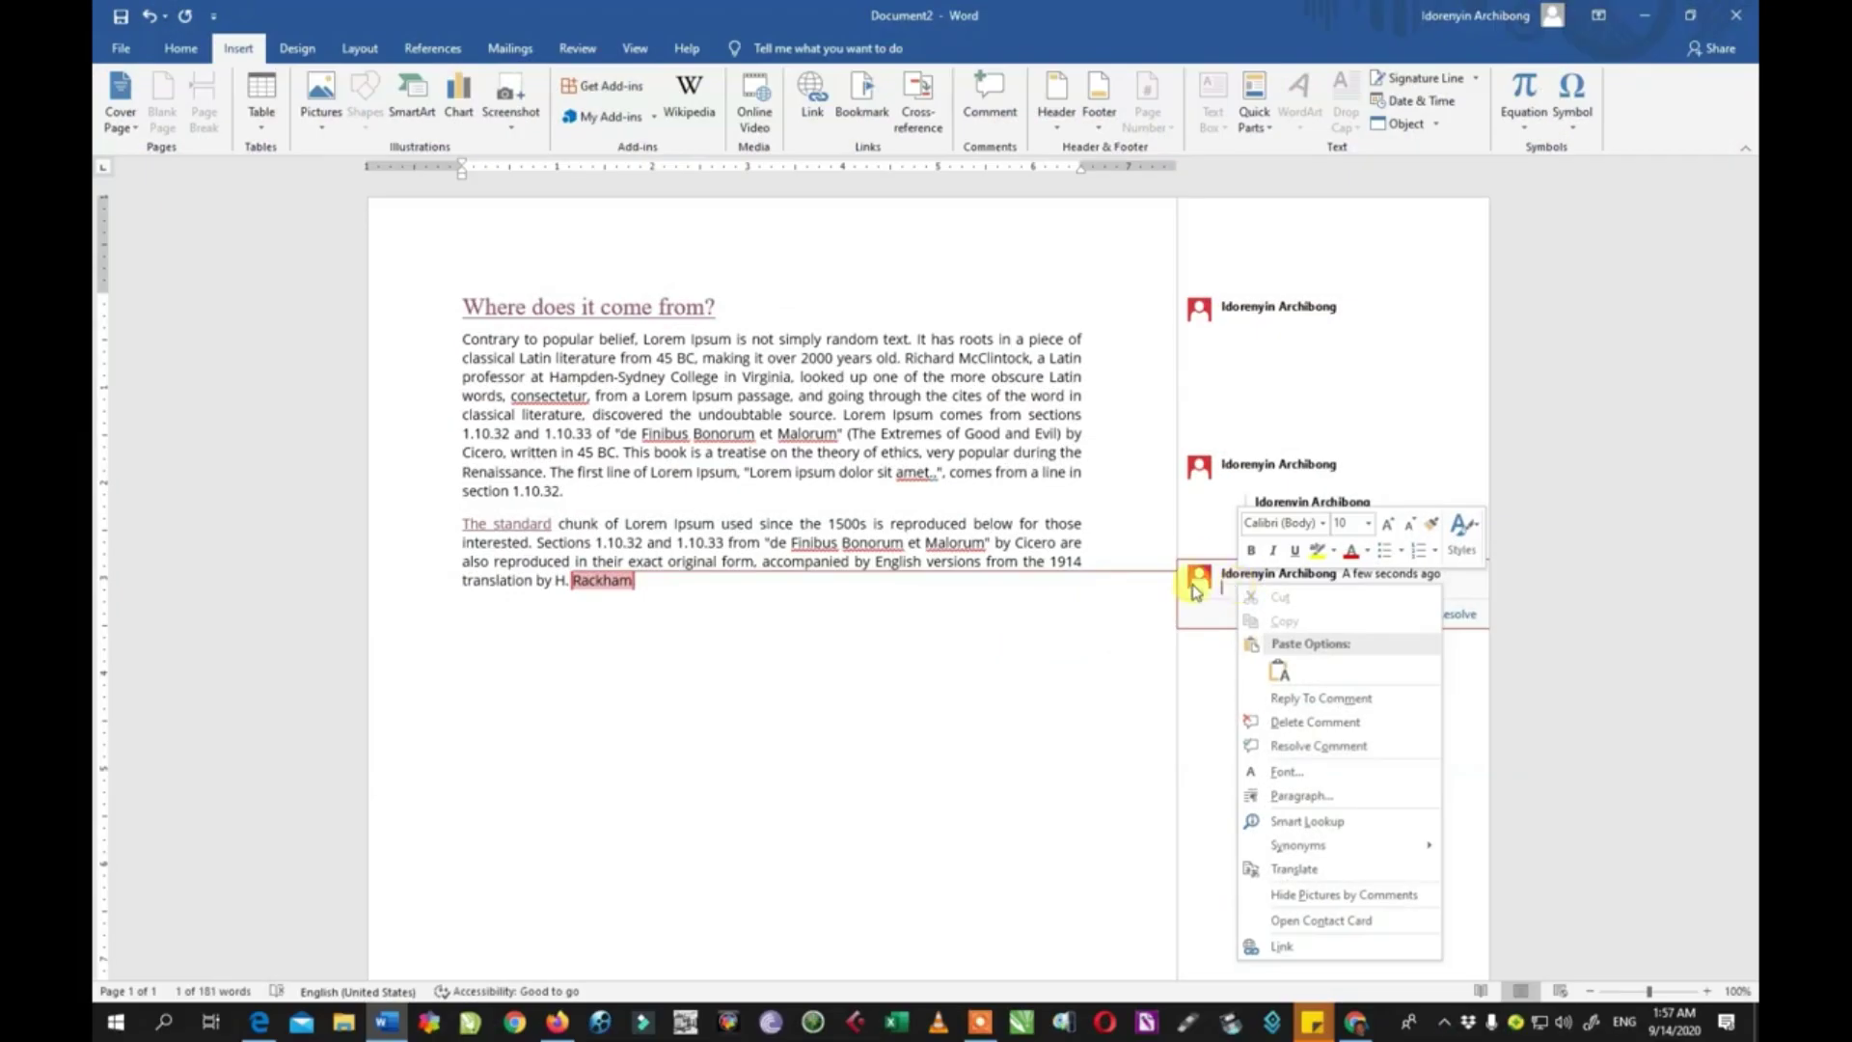
- Delete the heading, '32' and Rackham comments, including the reply on '32'
{"action": "left_click", "coordinate": [1224, 359]}
{"action": "right_click", "coordinate": [1221, 314]}
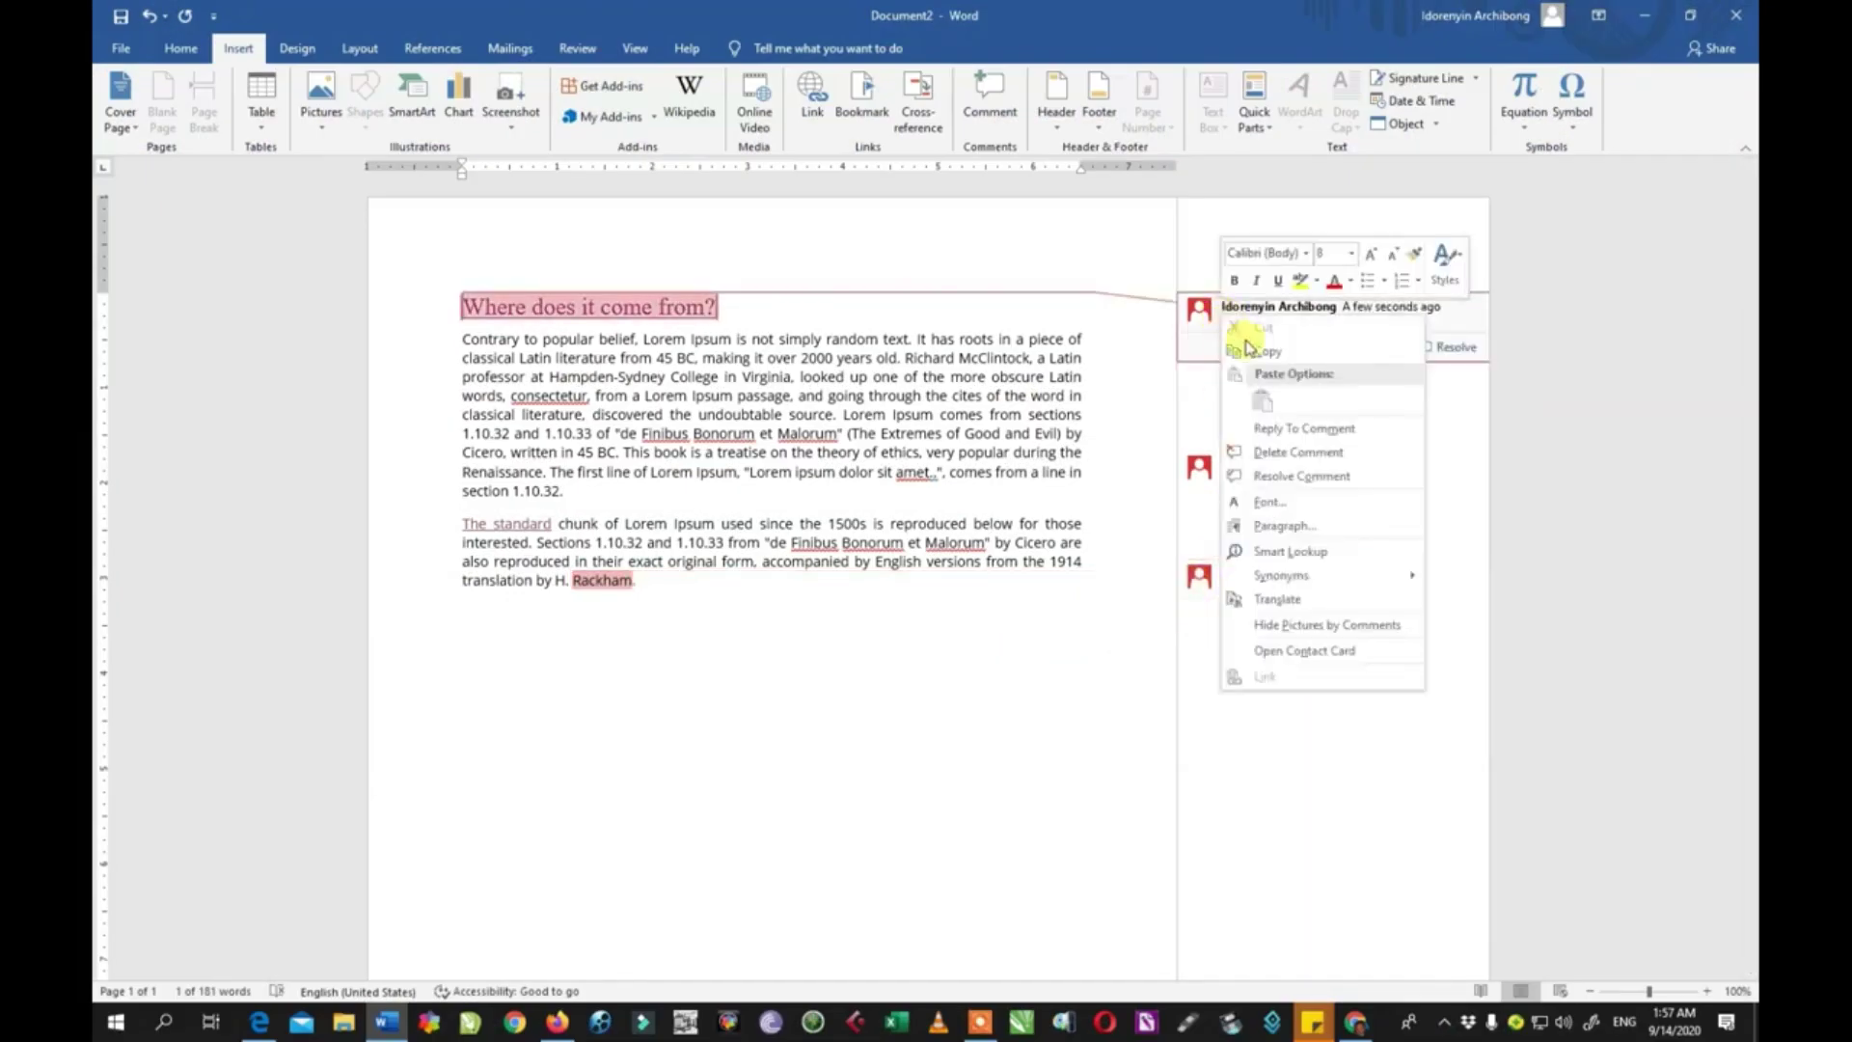
{"action": "left_click", "coordinate": [1304, 454]}
{"action": "left_click", "coordinate": [1268, 464]}
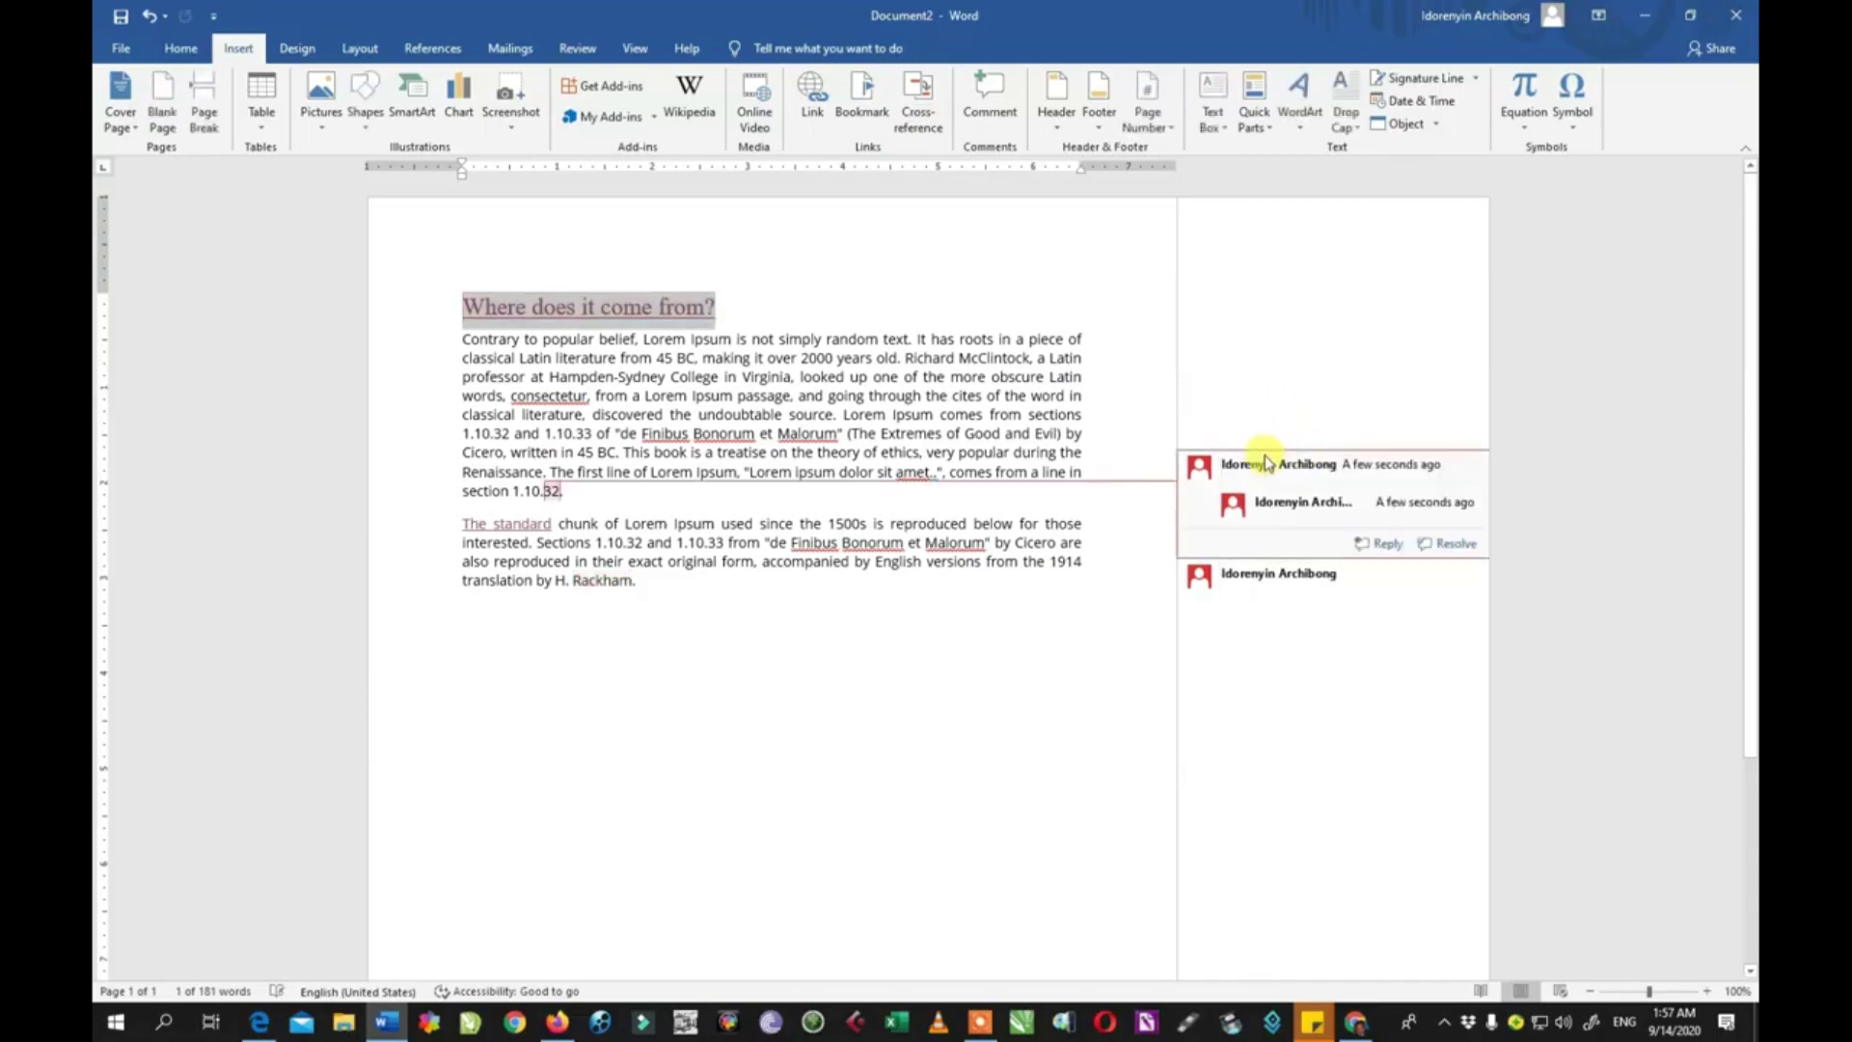
{"action": "right_click", "coordinate": [1267, 461]}
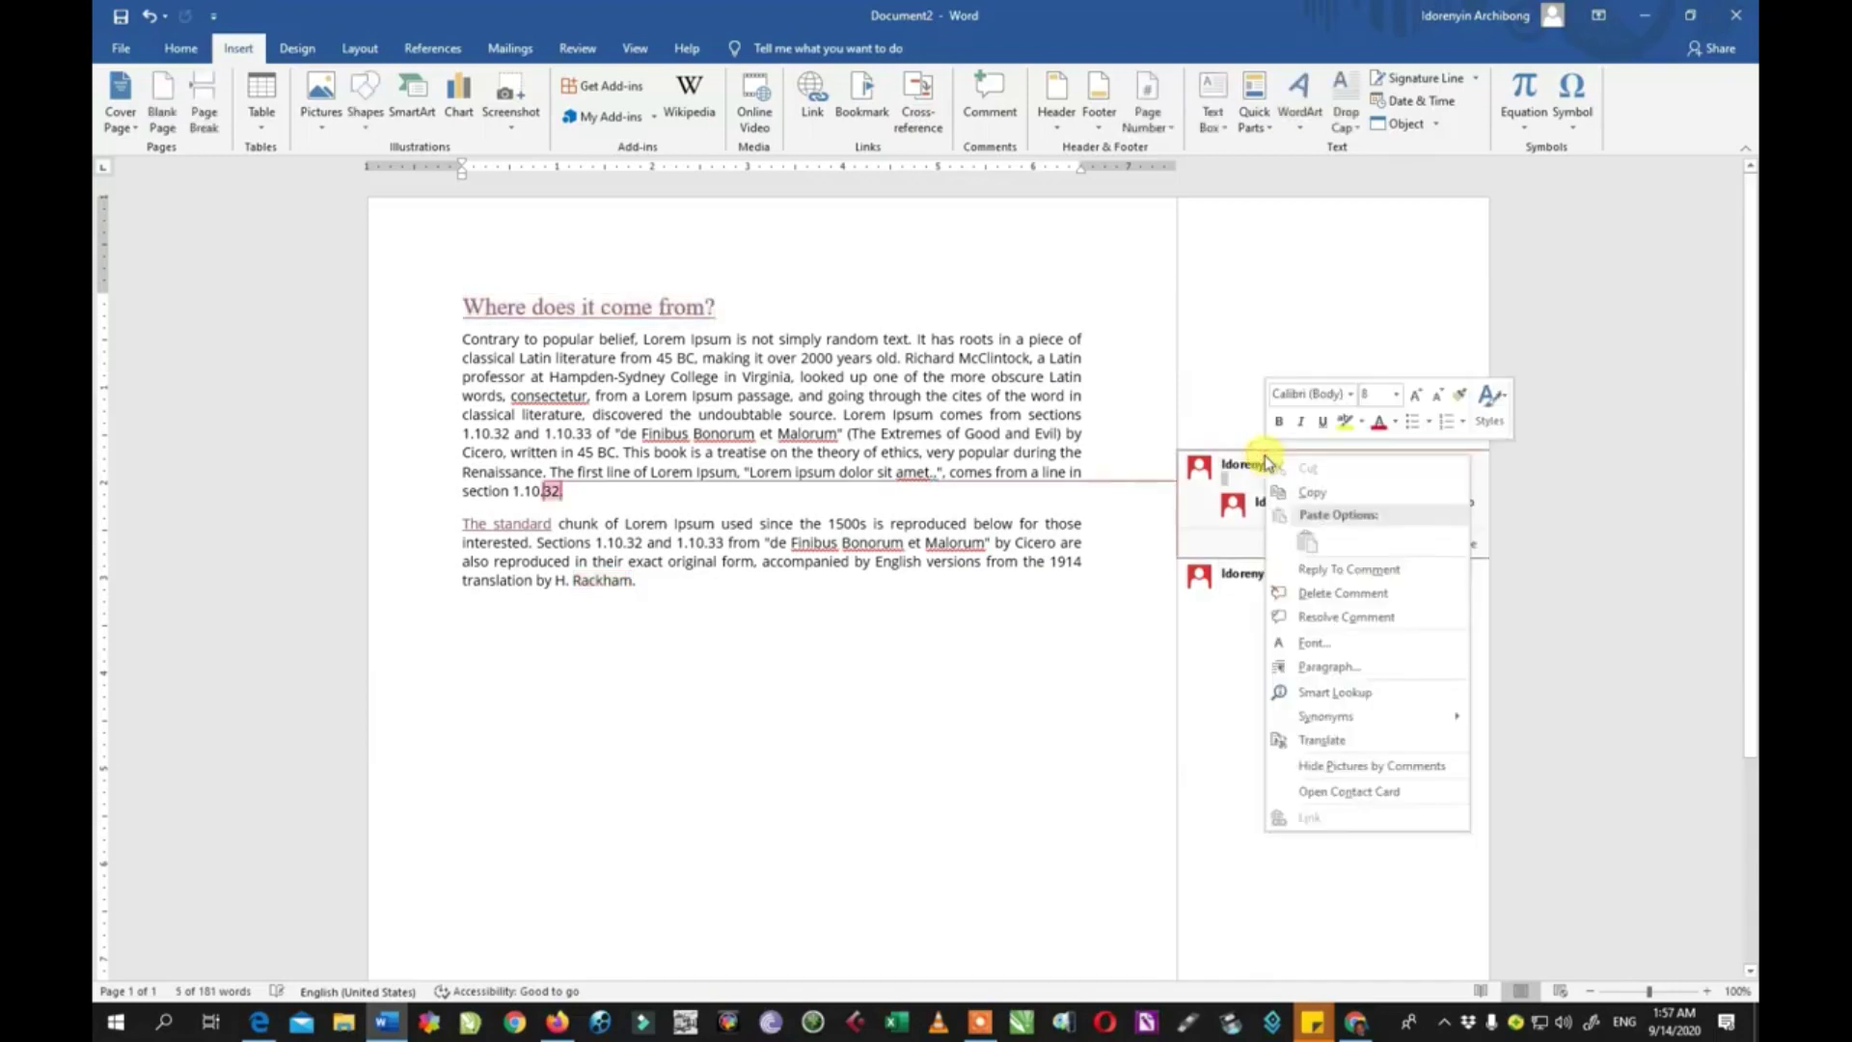
{"action": "left_click", "coordinate": [1346, 593]}
{"action": "right_click", "coordinate": [1281, 569]}
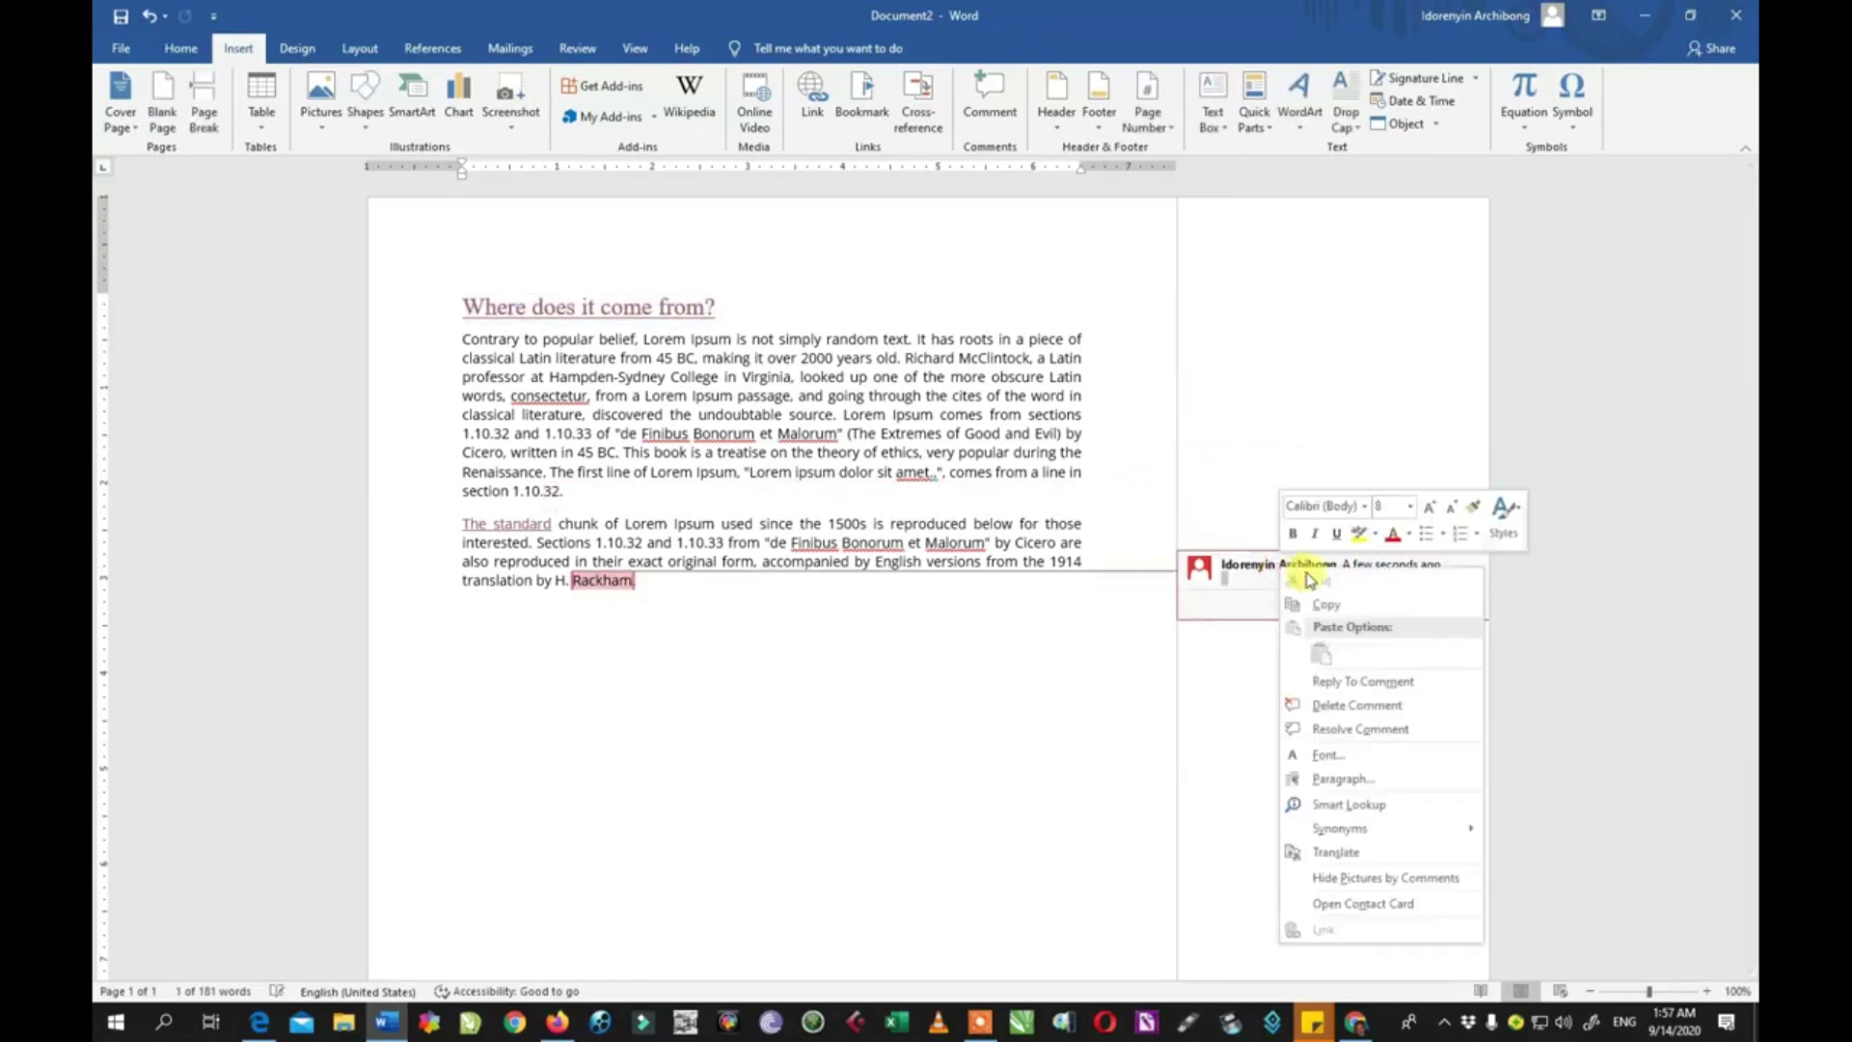
{"action": "left_click", "coordinate": [1354, 707]}
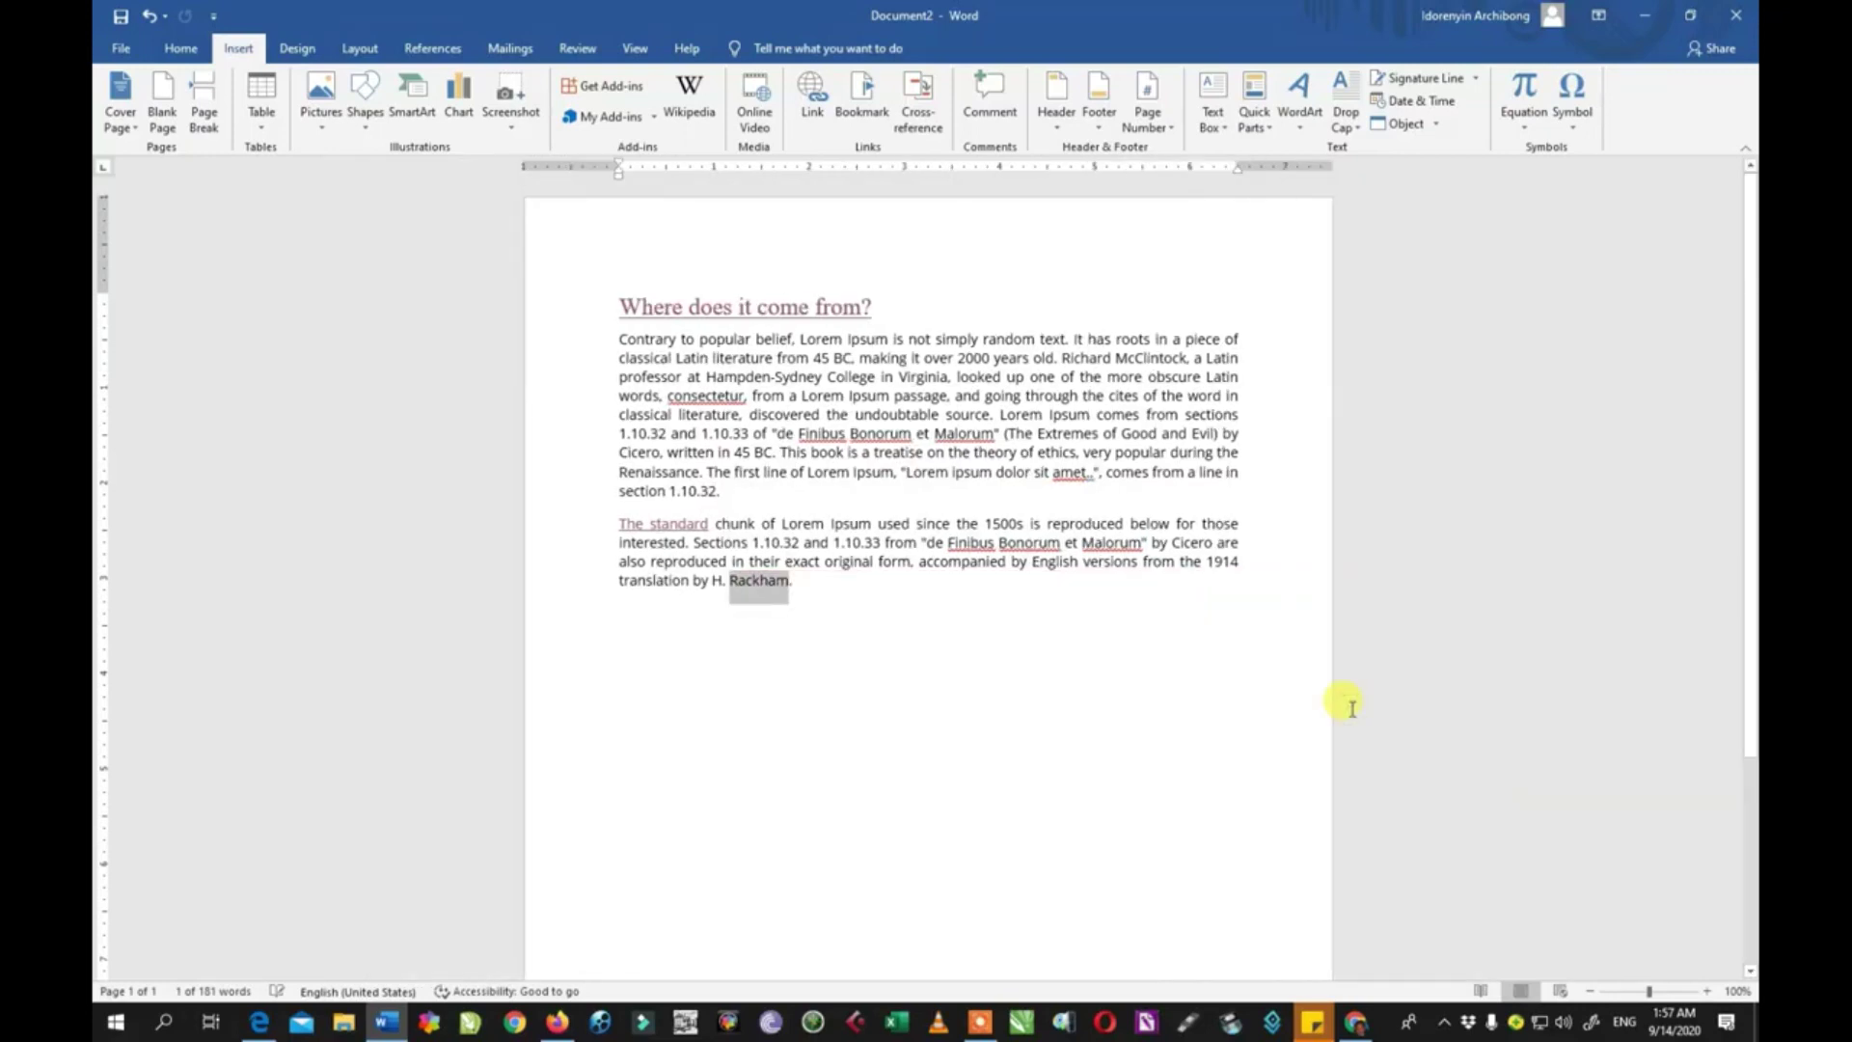
- Insert the built-in Facet (Even Page) header at the top of the page
{"action": "left_click", "coordinate": [1265, 695]}
{"action": "left_click", "coordinate": [1058, 106]}
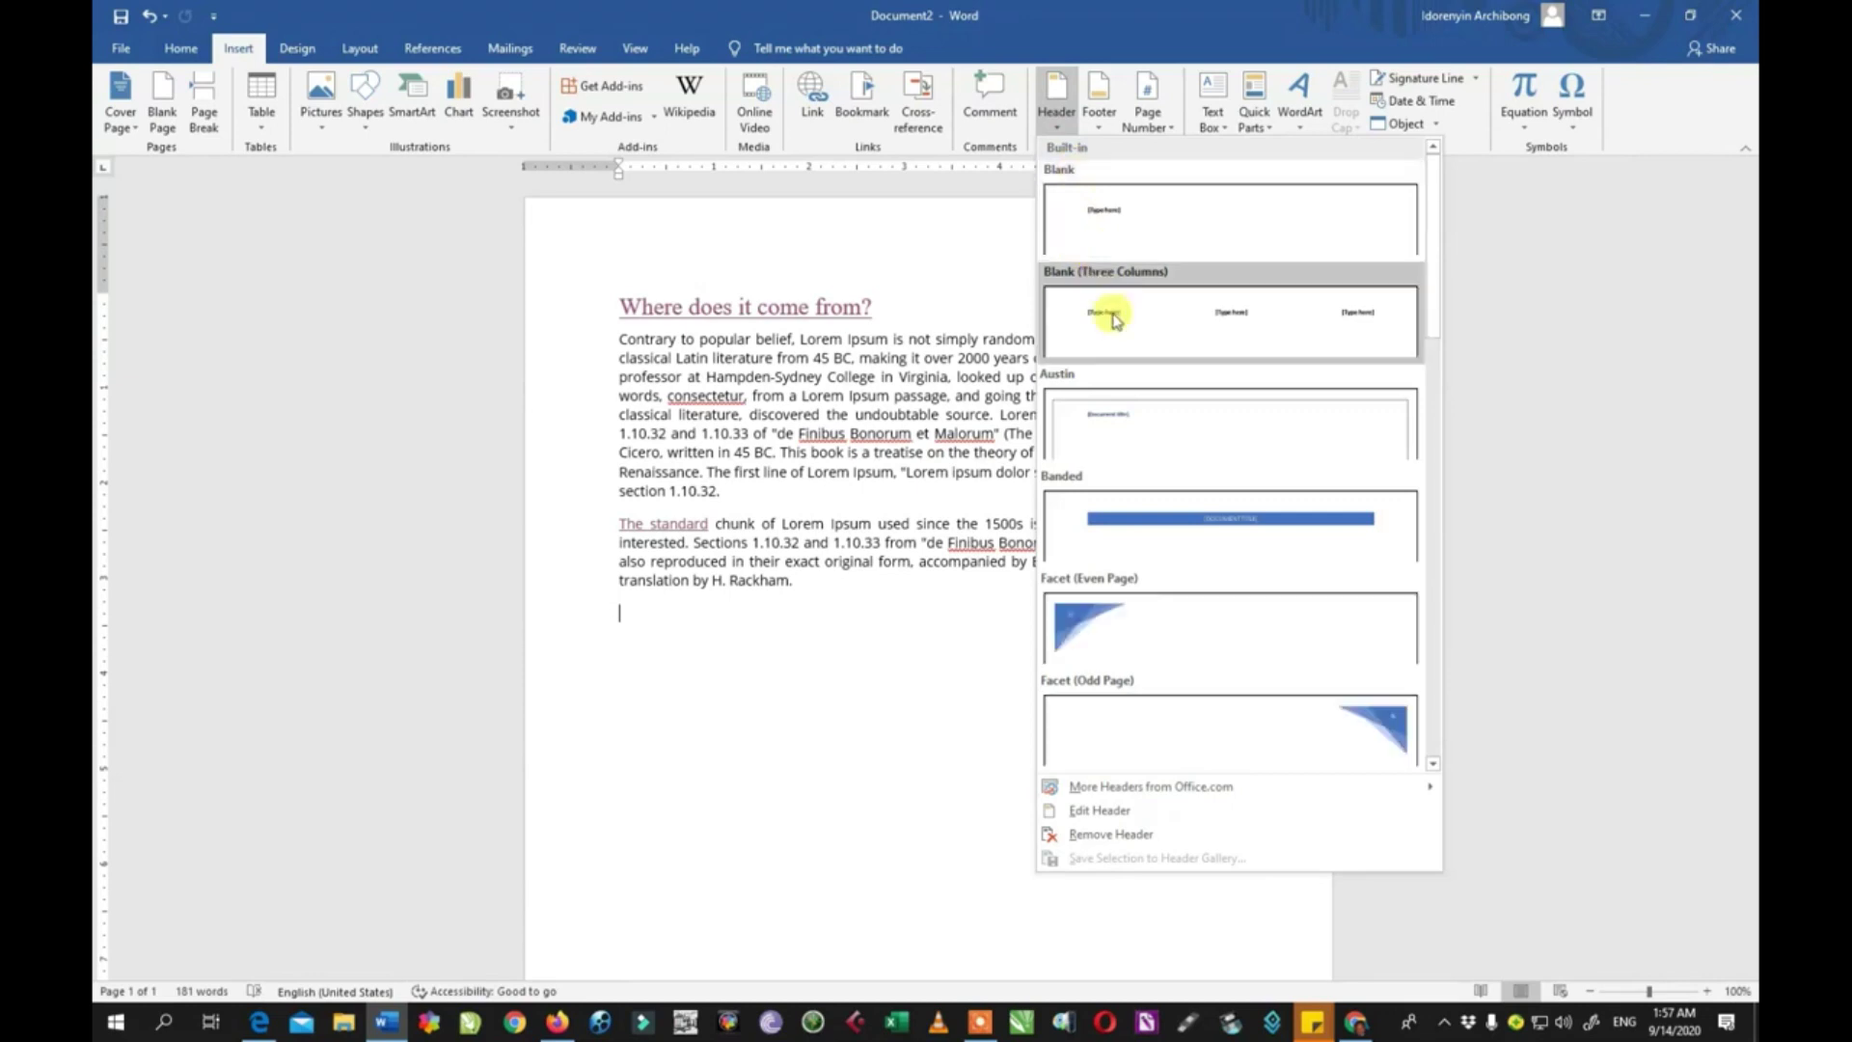
{"action": "left_click", "coordinate": [891, 277]}
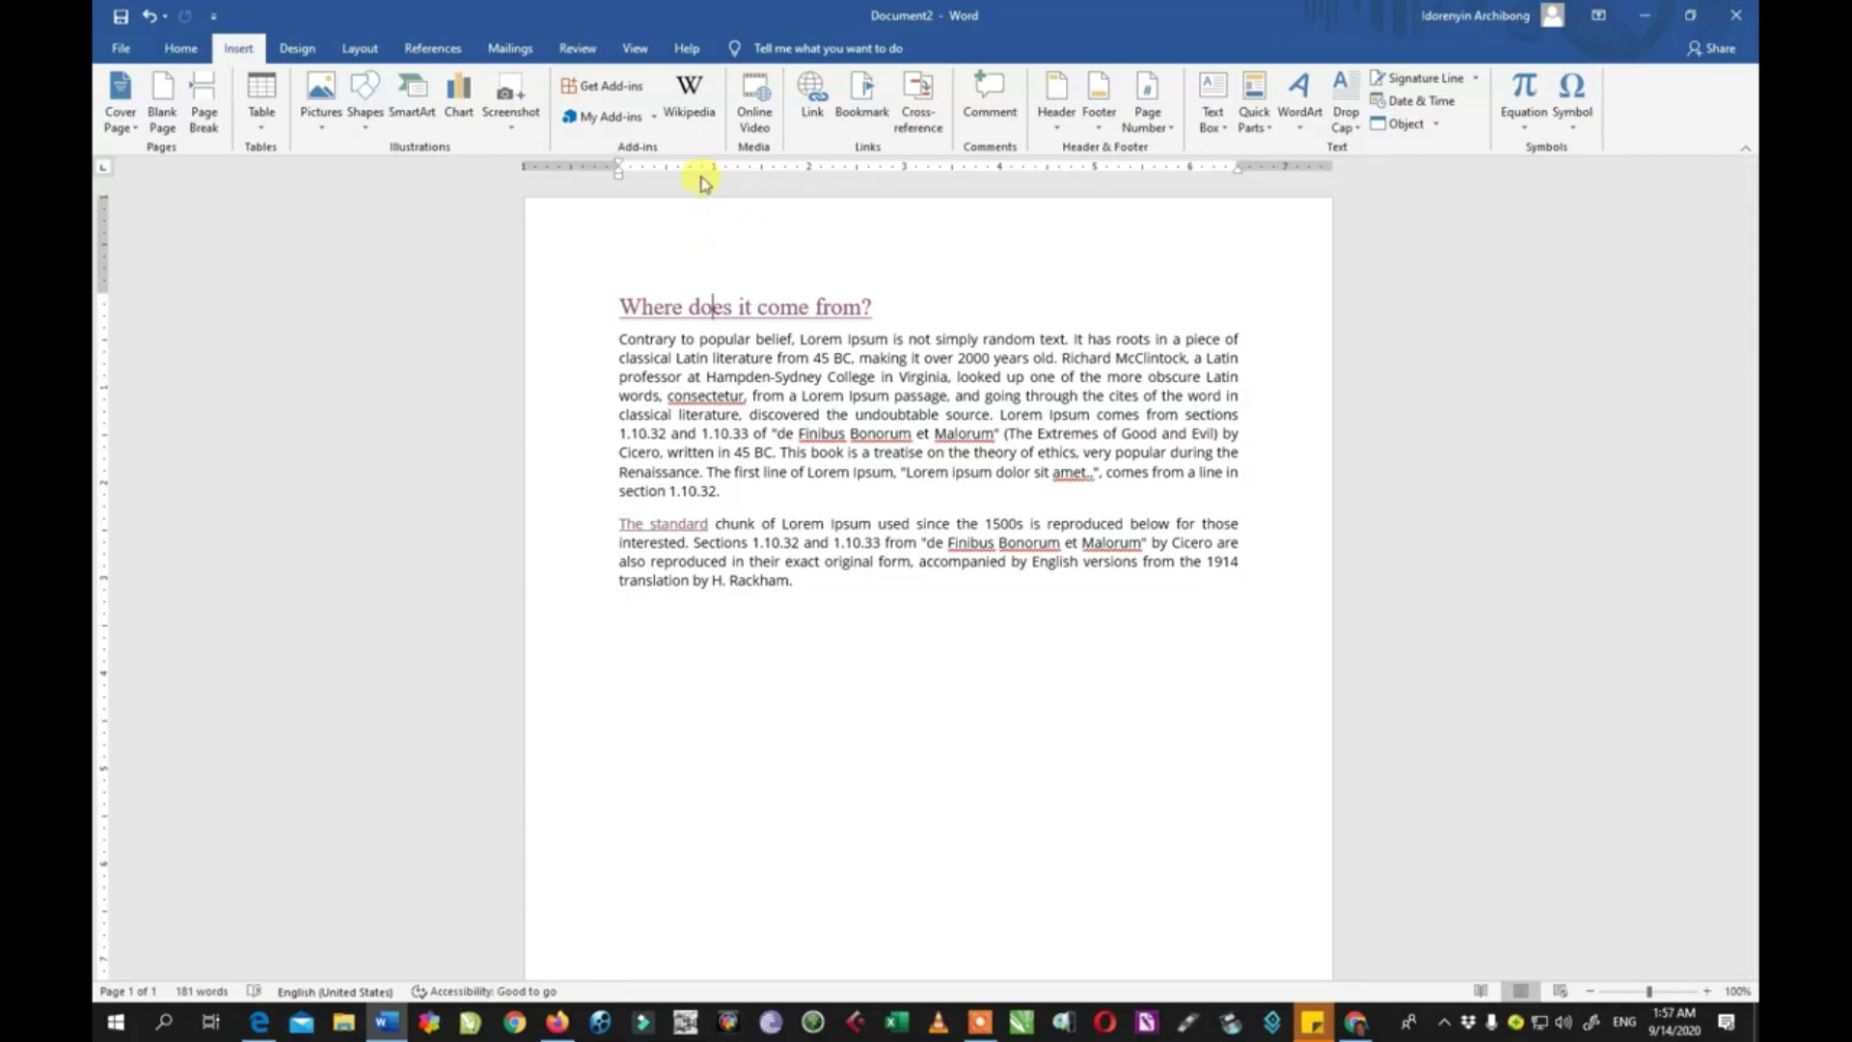
{"action": "left_click", "coordinate": [1058, 129]}
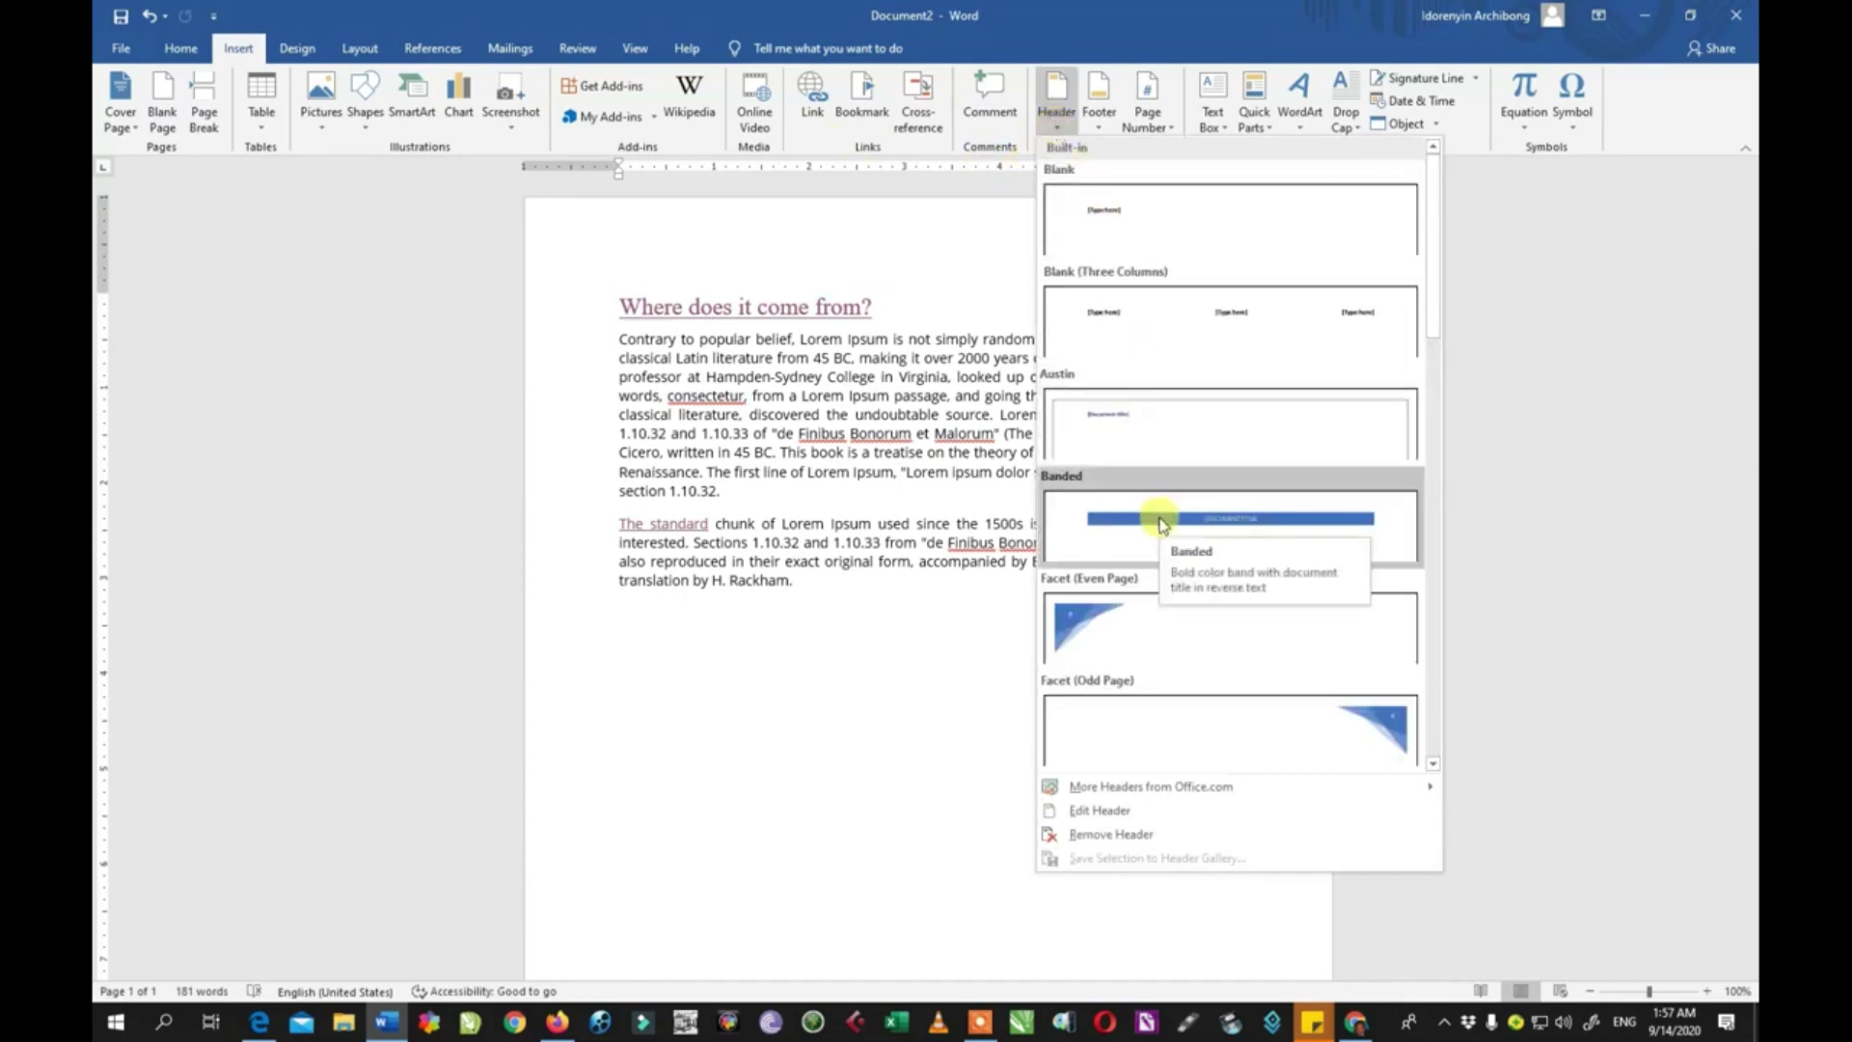
{"action": "left_click", "coordinate": [1150, 622]}
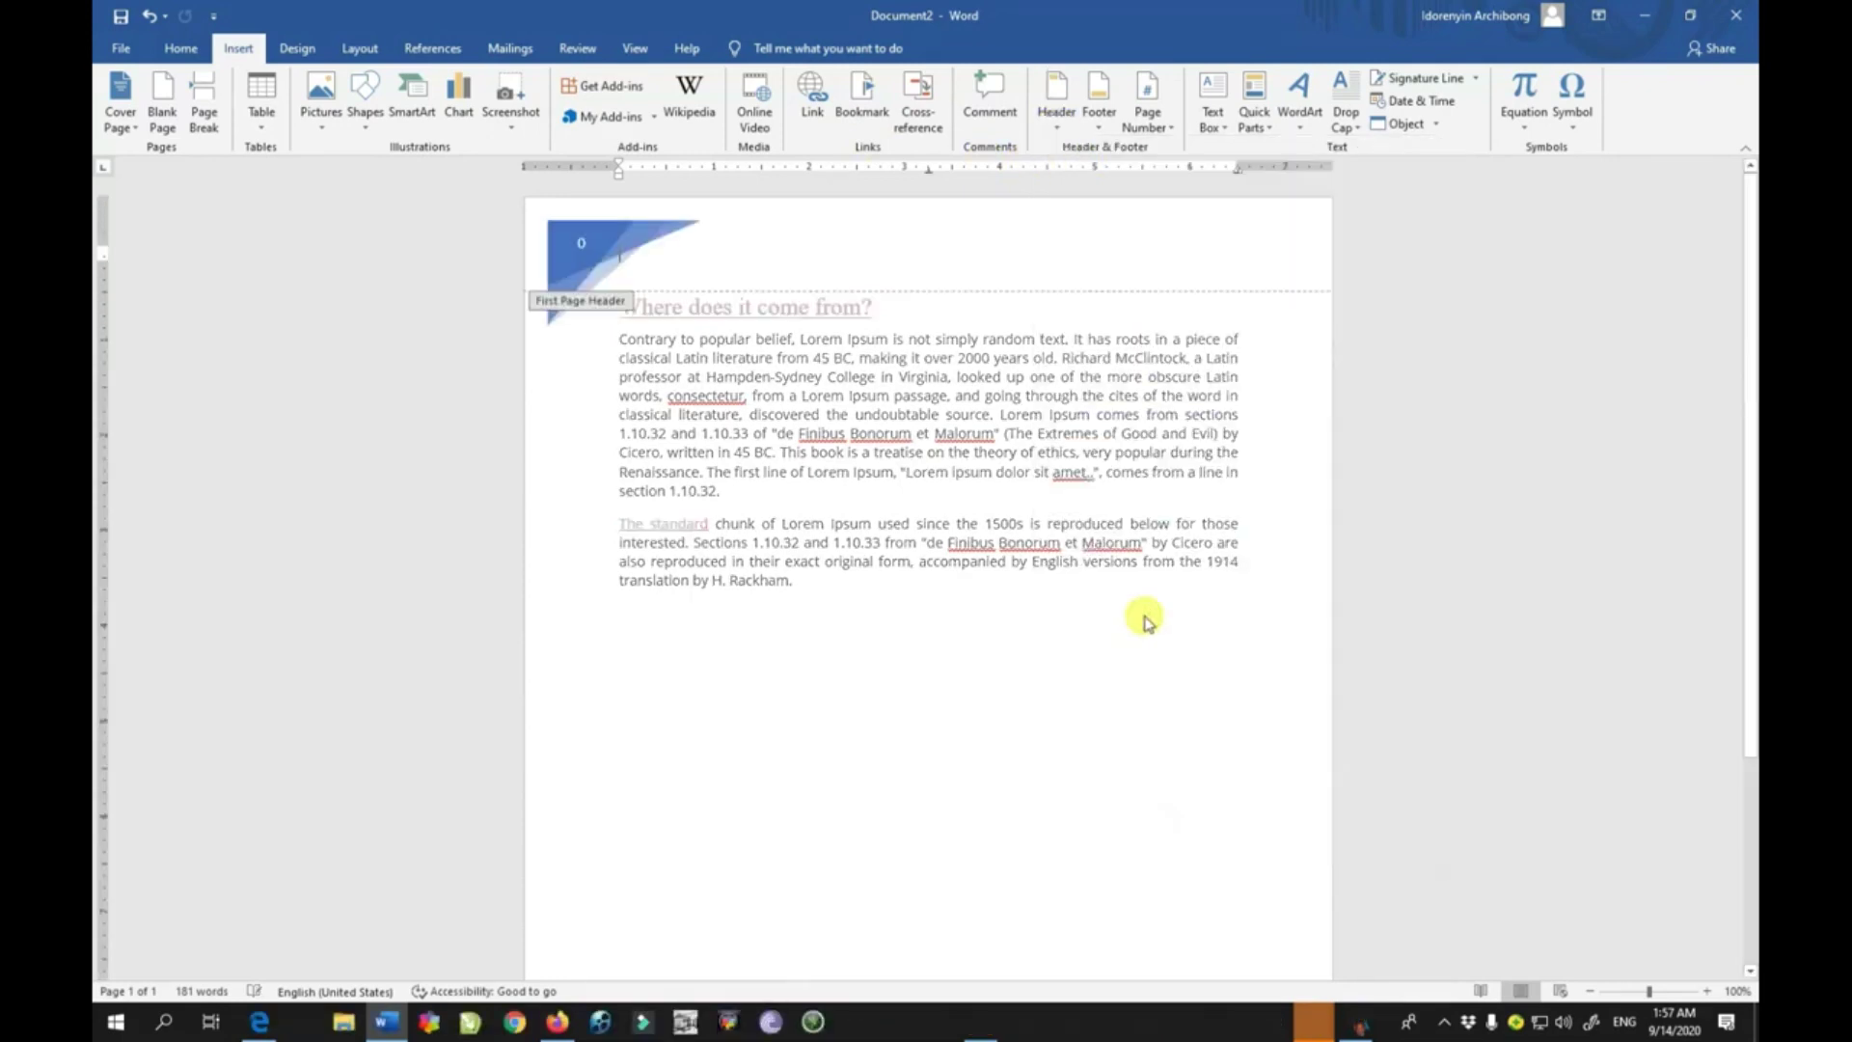
- Open the Facet header for editing, close it, and switch to the Insert ribbon
{"action": "double_click", "coordinate": [853, 378]}
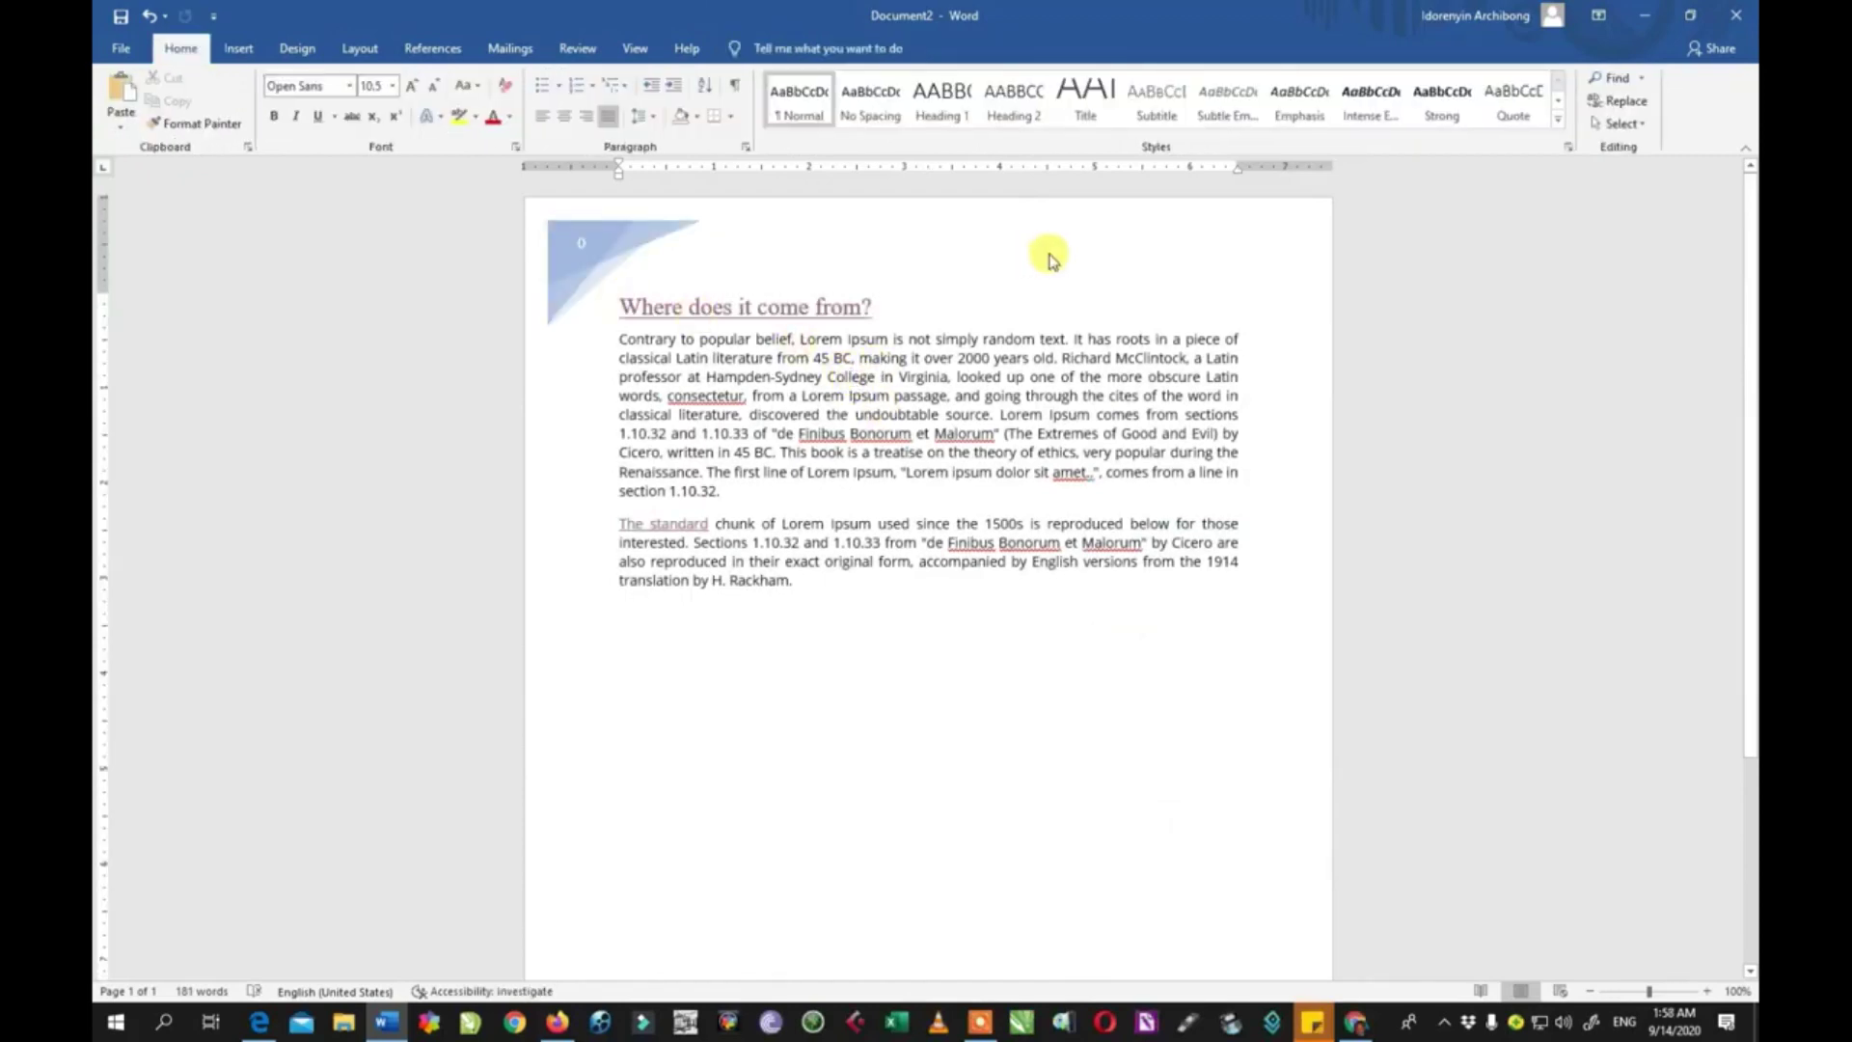
{"action": "scroll", "coordinate": [1025, 515], "scroll_direction": "down", "scroll_amount": 3}
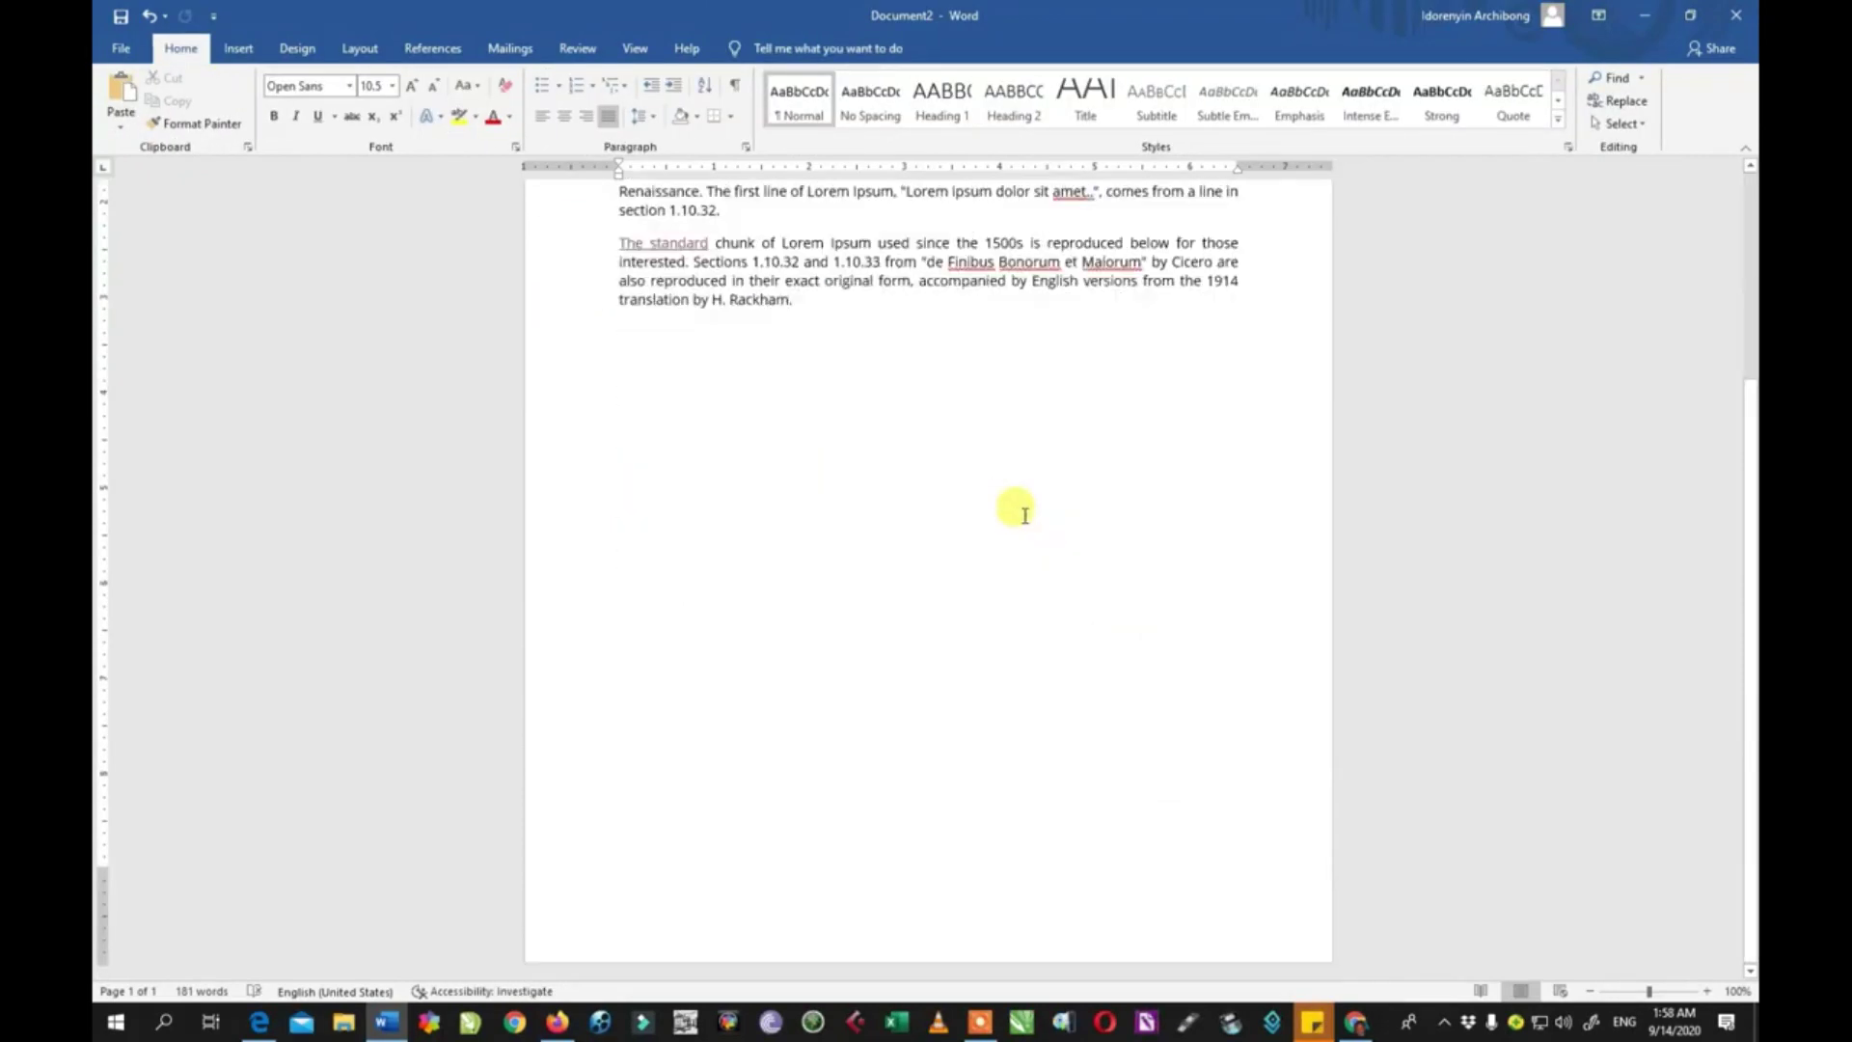
{"action": "scroll", "coordinate": [1019, 518], "scroll_direction": "up", "scroll_amount": 3}
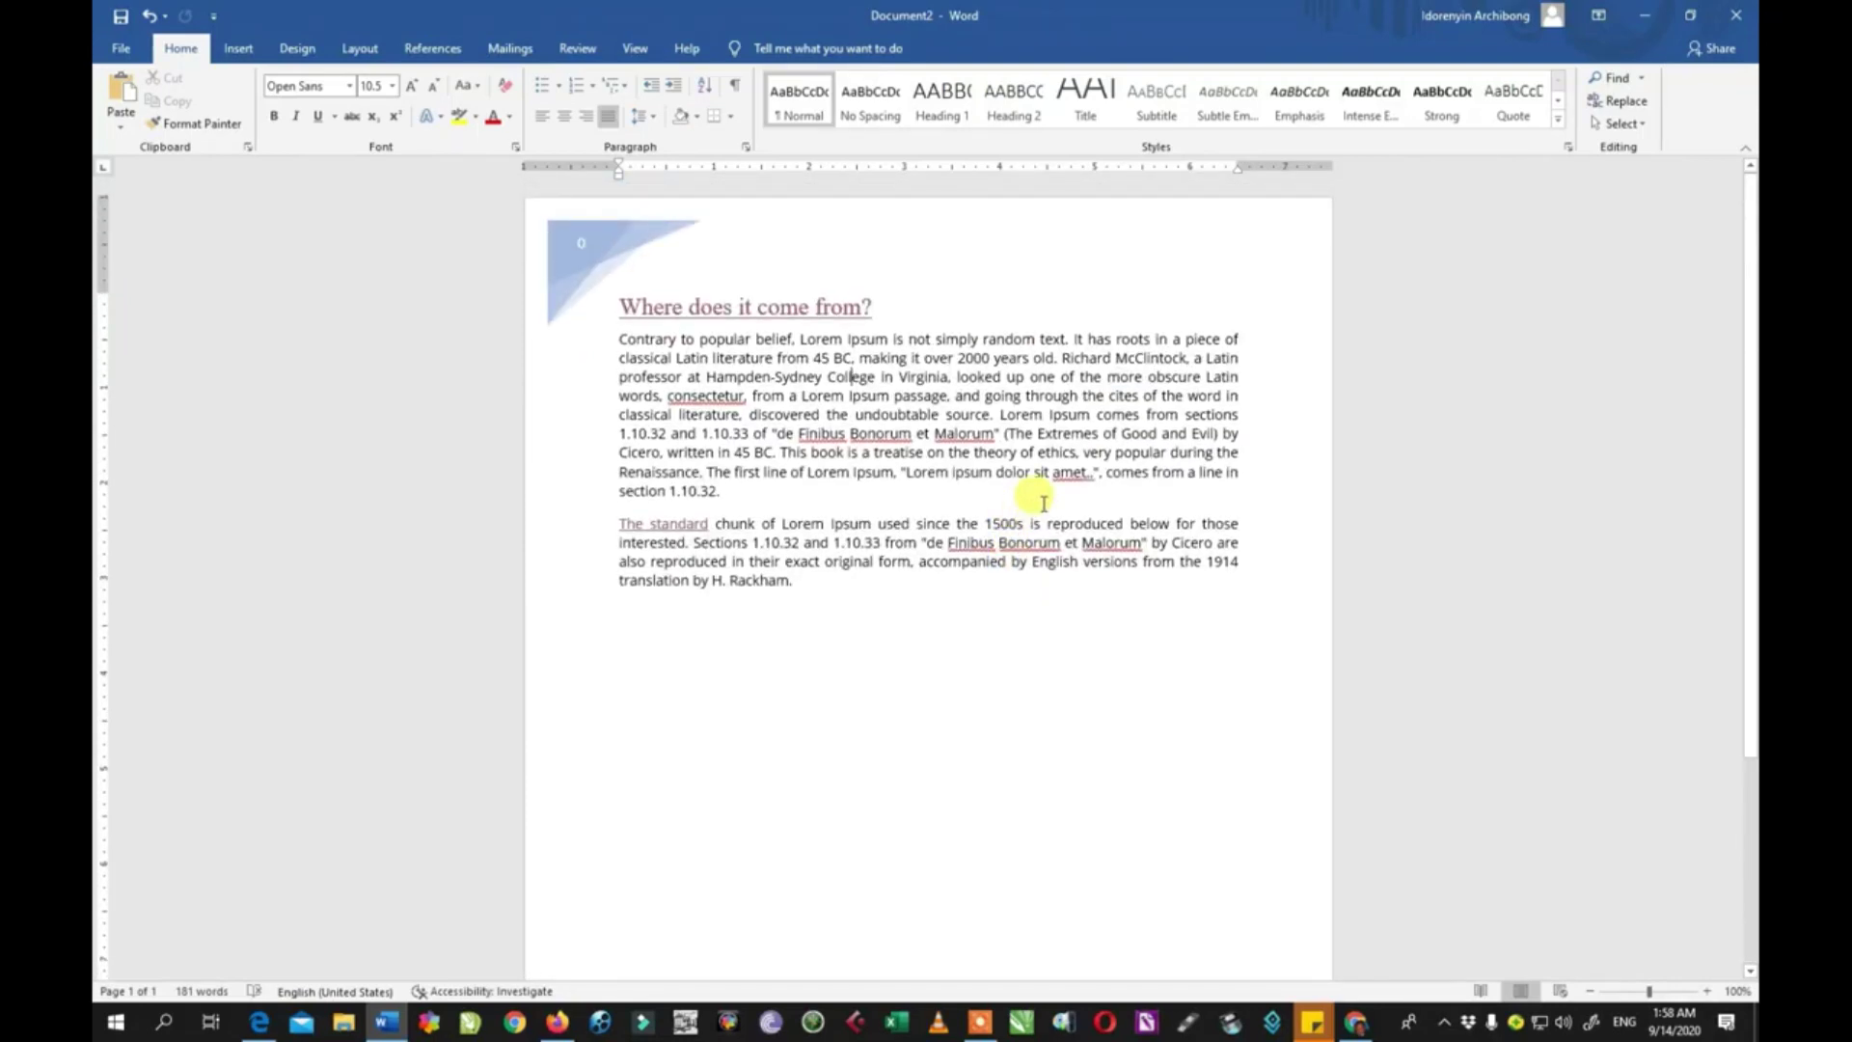
{"action": "left_click", "coordinate": [820, 248]}
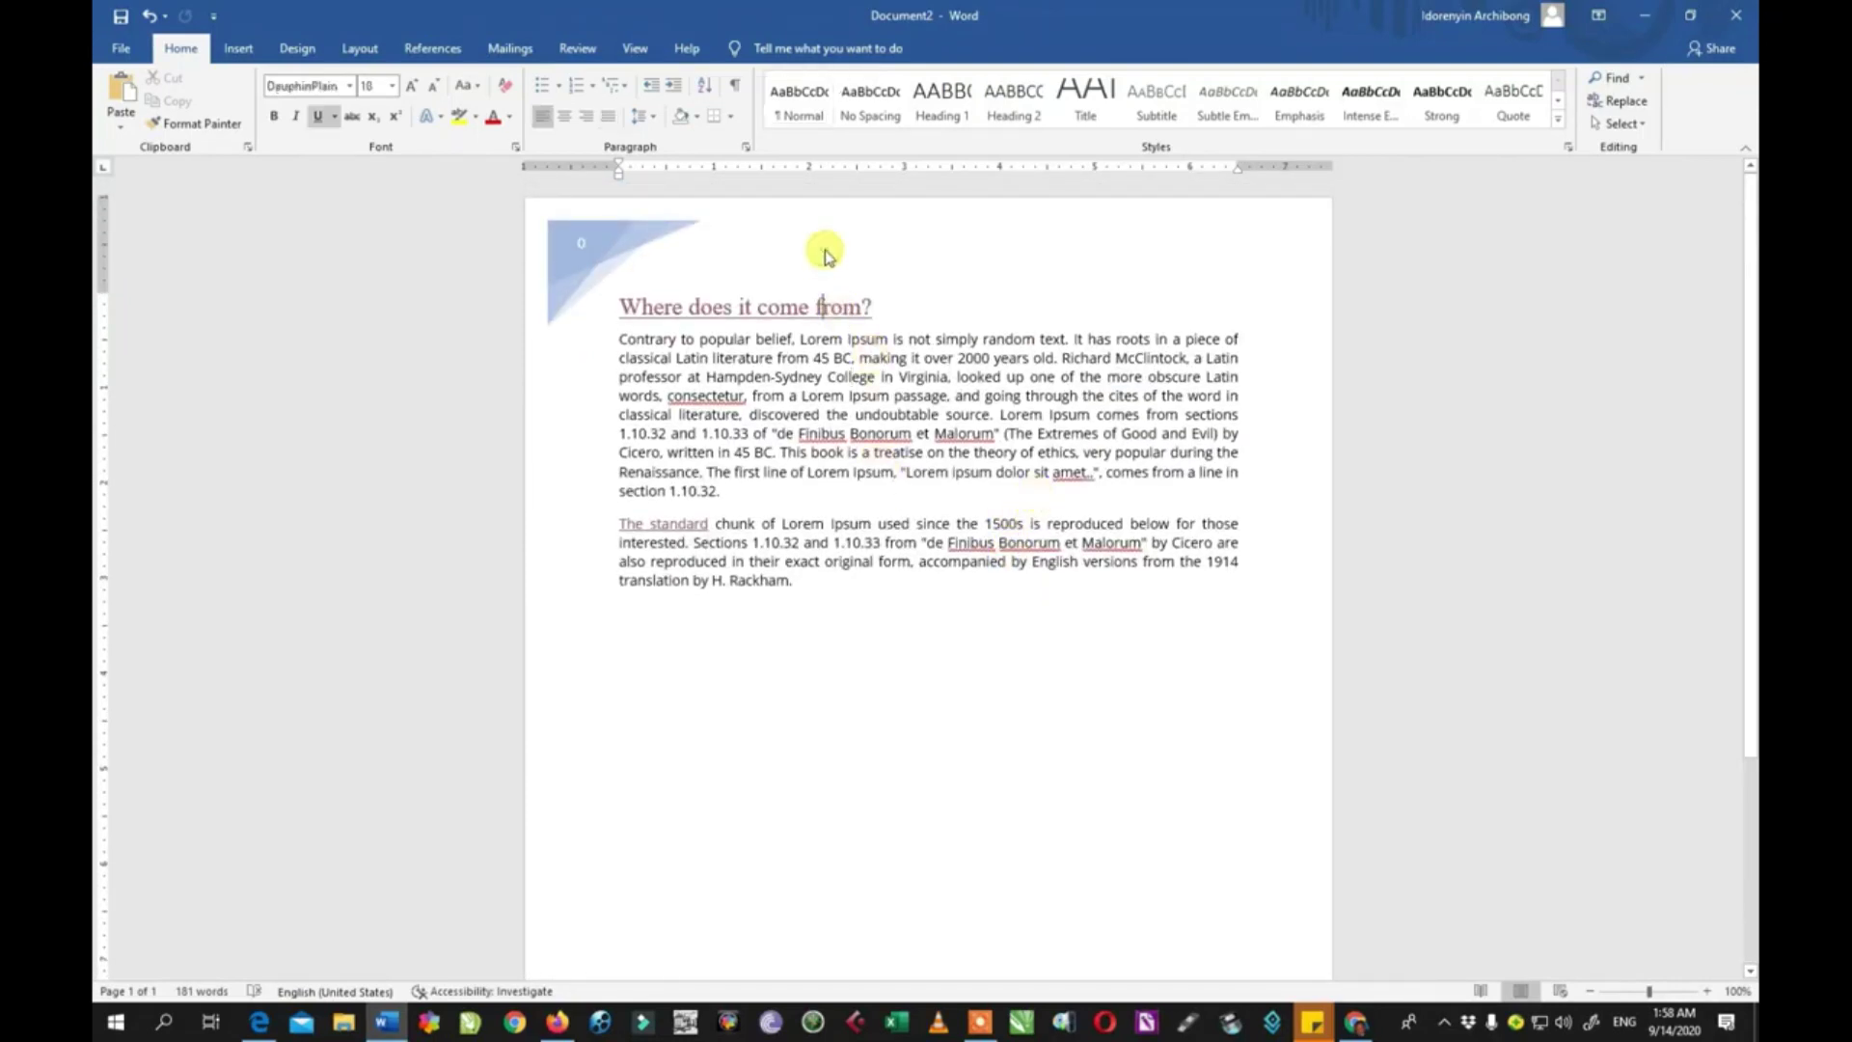
{"action": "double_click", "coordinate": [716, 241]}
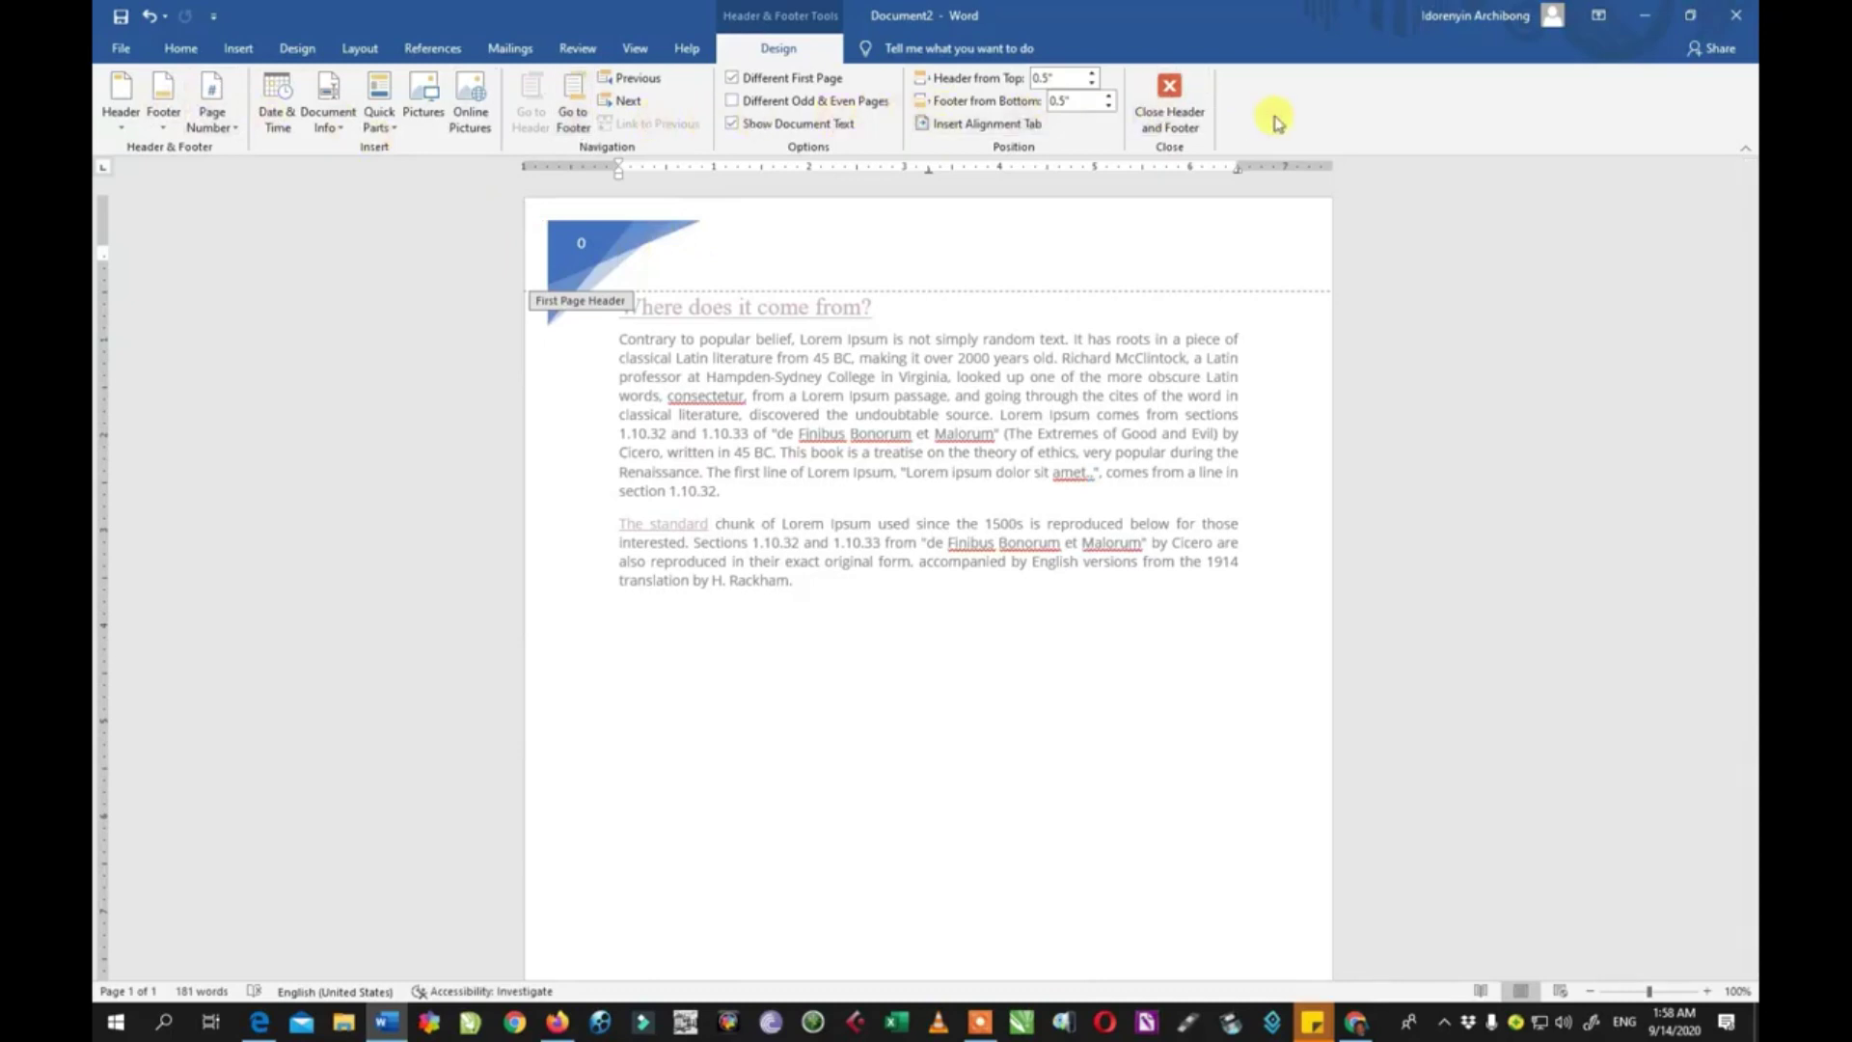
{"action": "left_click", "coordinate": [1194, 106]}
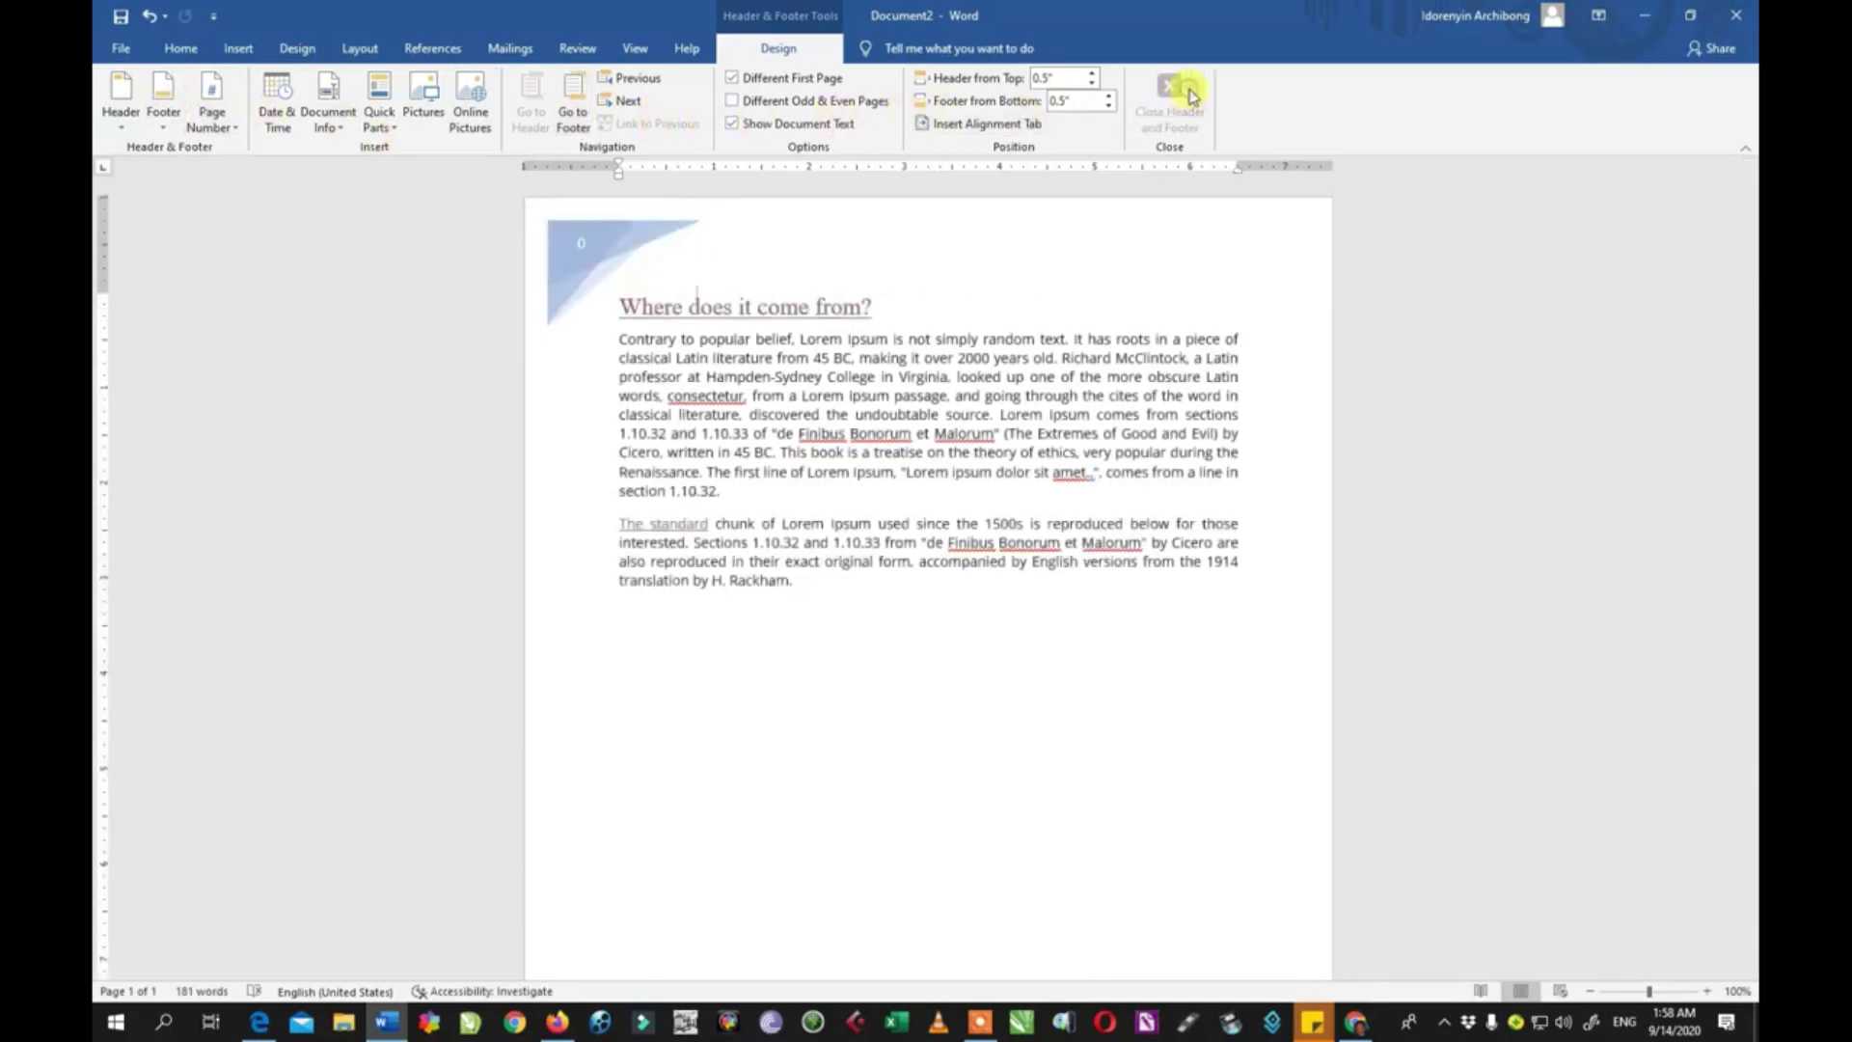
{"action": "left_click", "coordinate": [243, 51]}
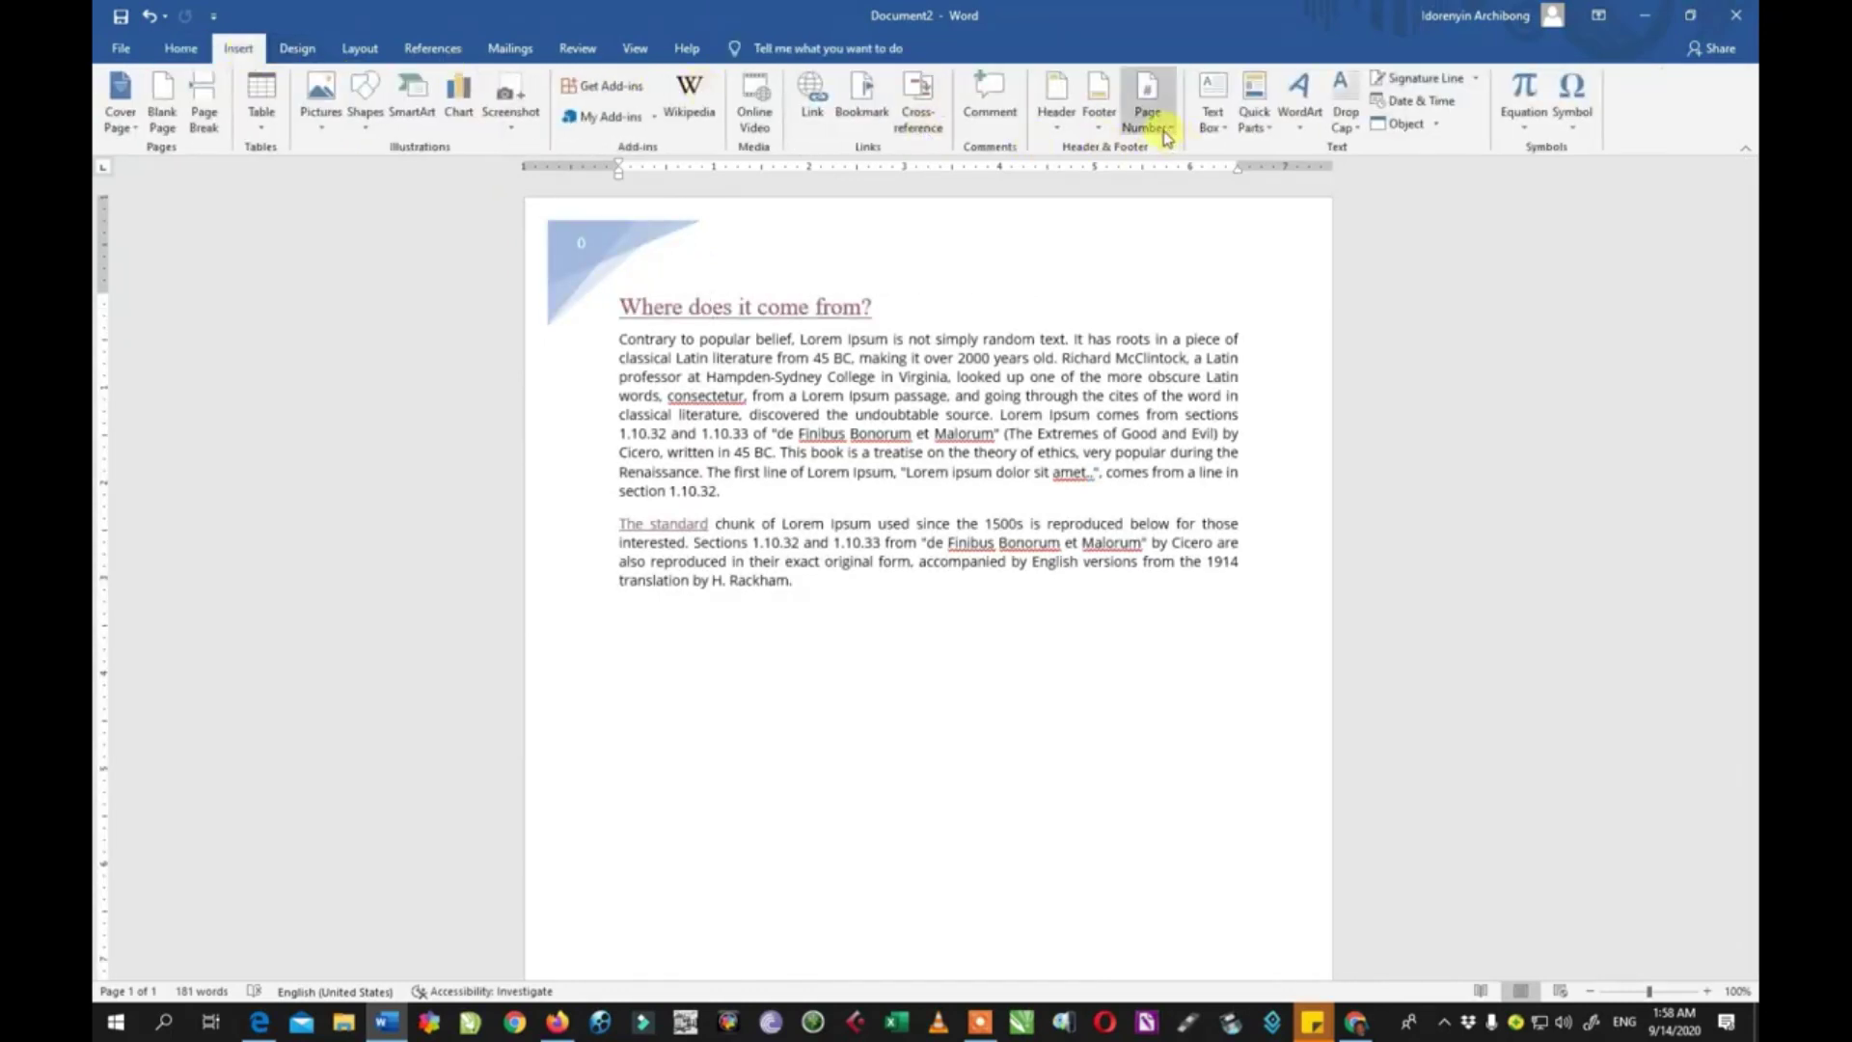
- Replace the Facet header with the Blank (Three Columns) header design
{"action": "left_click", "coordinate": [1059, 120]}
{"action": "scroll", "coordinate": [1199, 495], "scroll_direction": "down", "scroll_amount": 3}
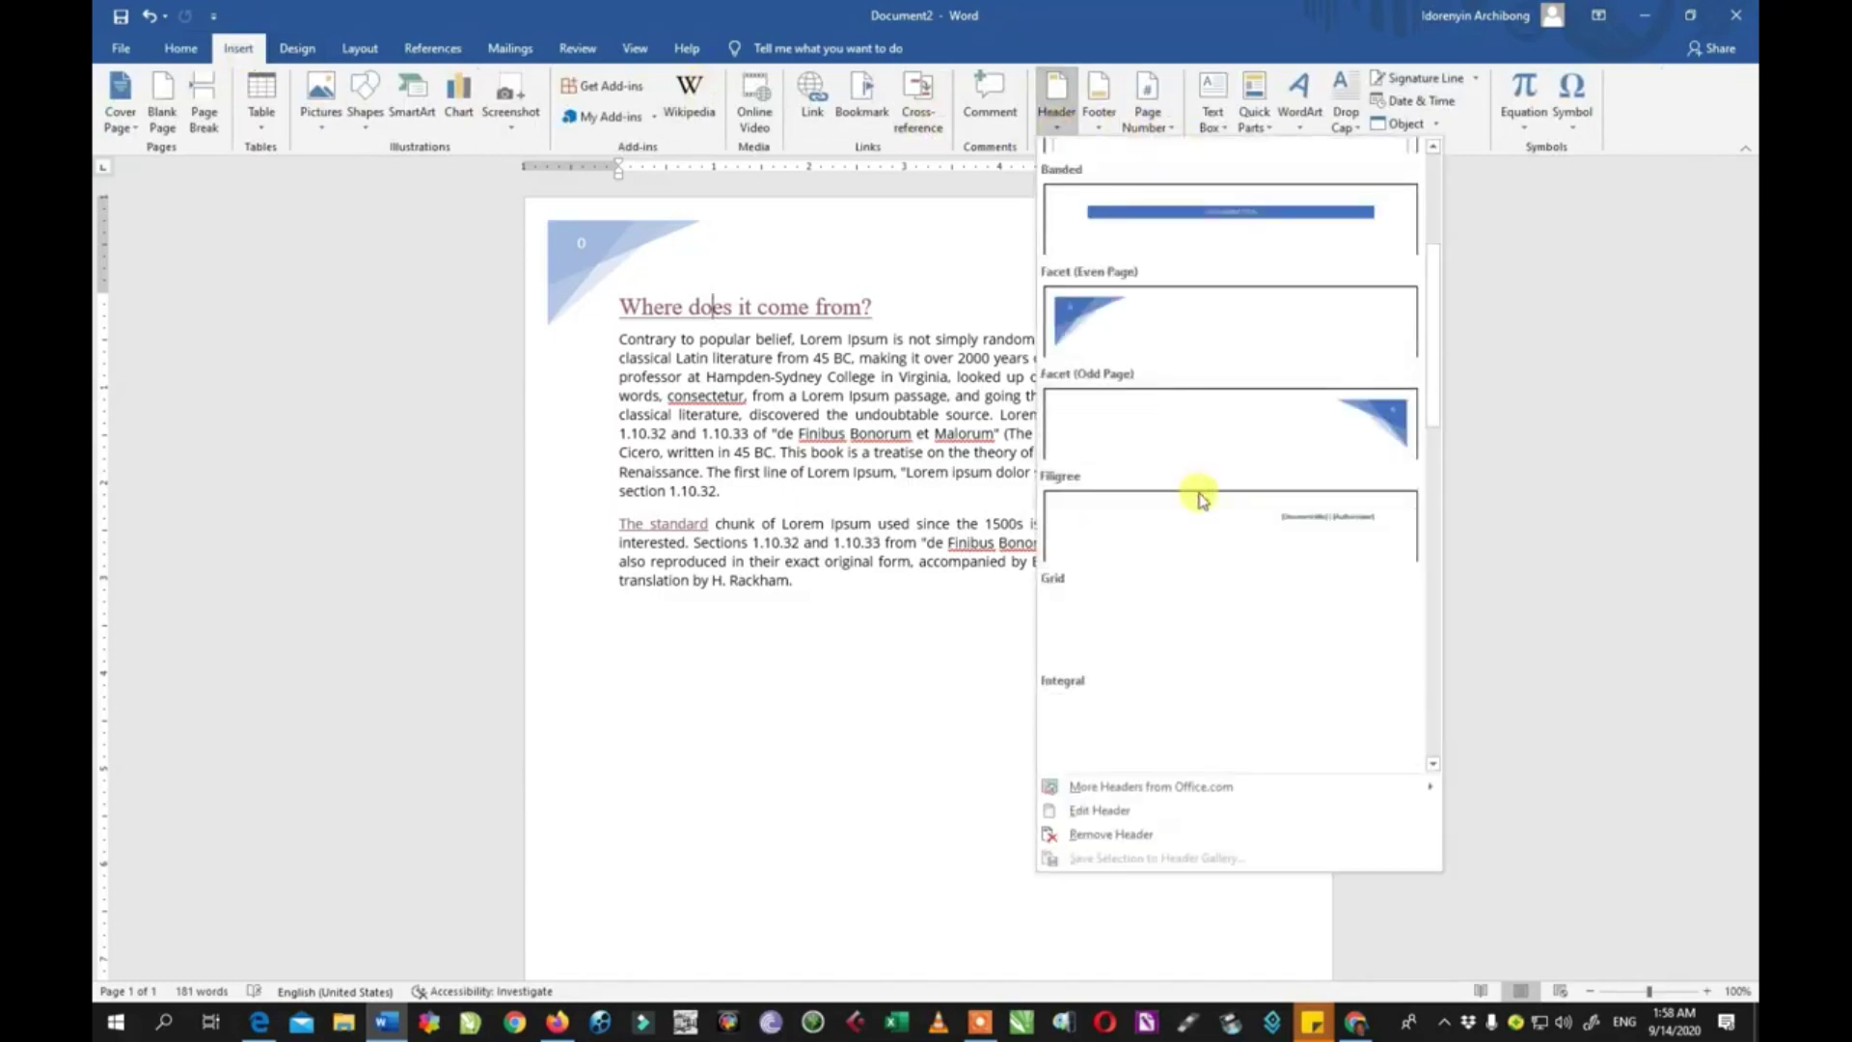
{"action": "scroll", "coordinate": [1199, 498], "scroll_direction": "down", "scroll_amount": 5}
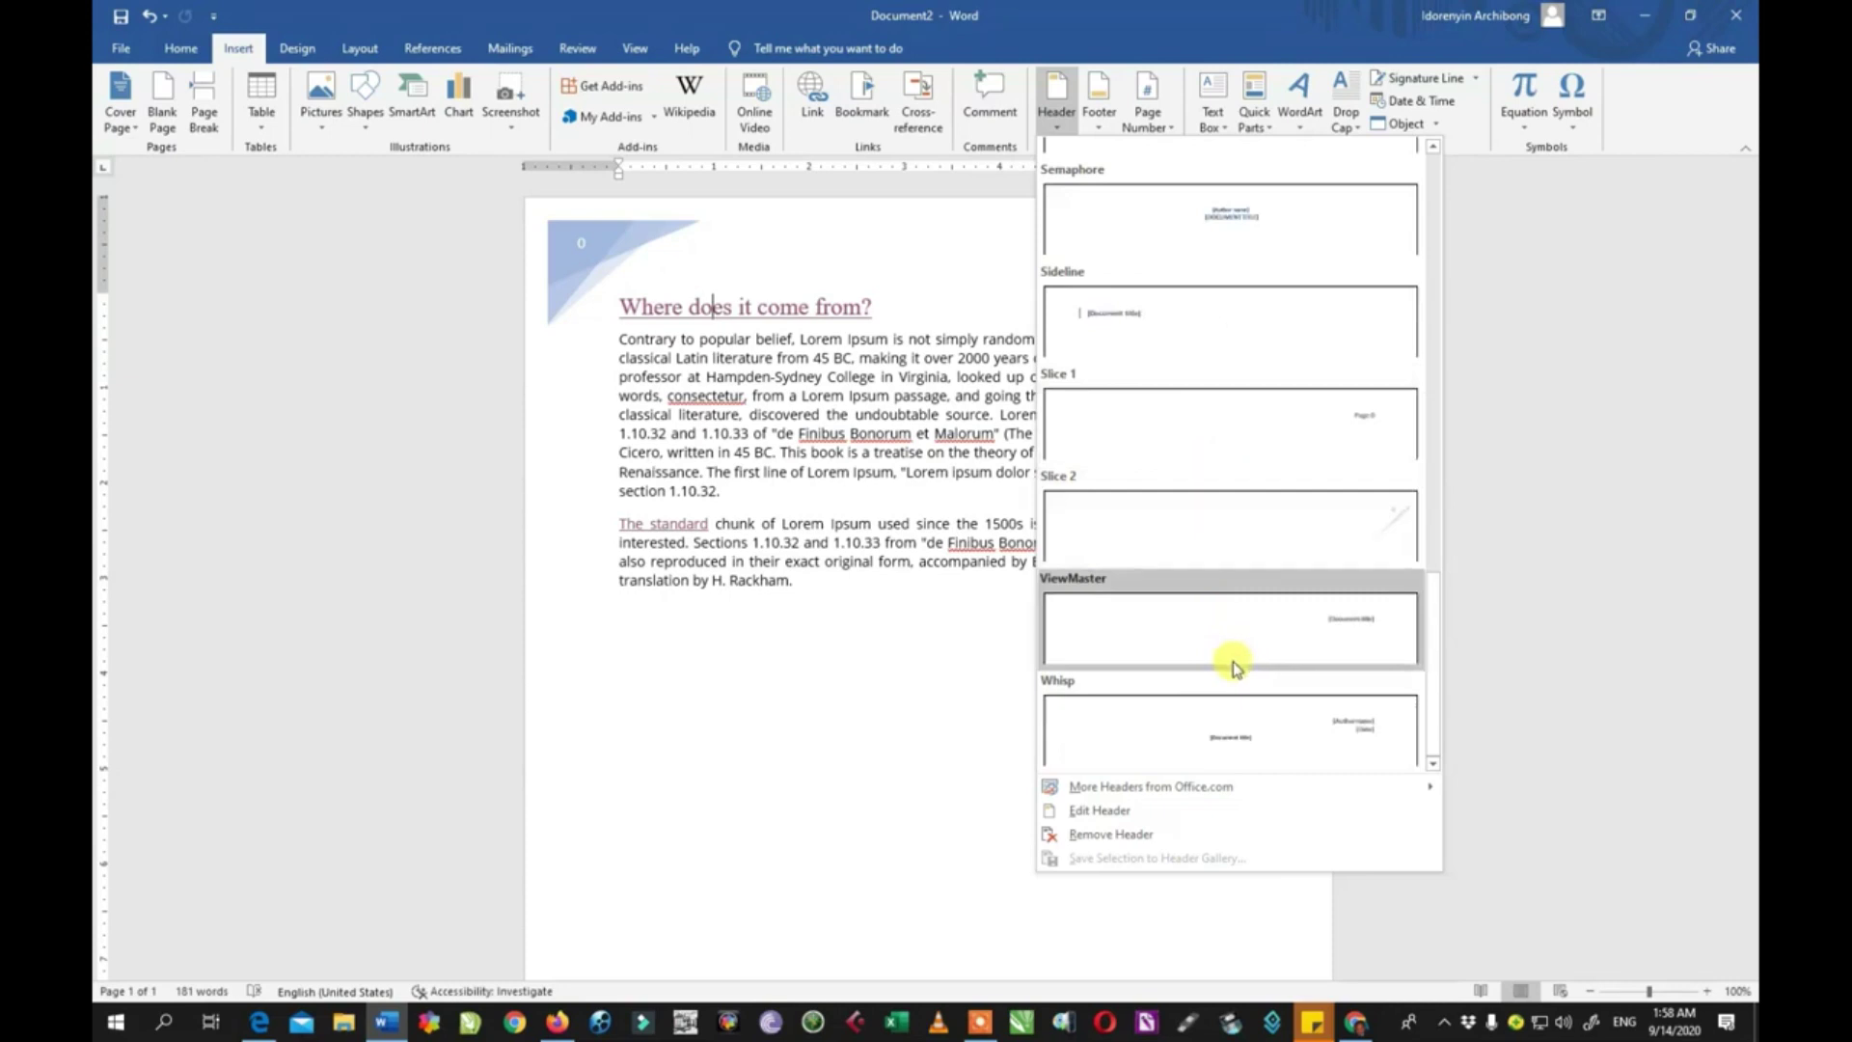
{"action": "scroll", "coordinate": [1240, 467], "scroll_direction": "up", "scroll_amount": 5}
{"action": "scroll", "coordinate": [1242, 444], "scroll_direction": "up", "scroll_amount": 2}
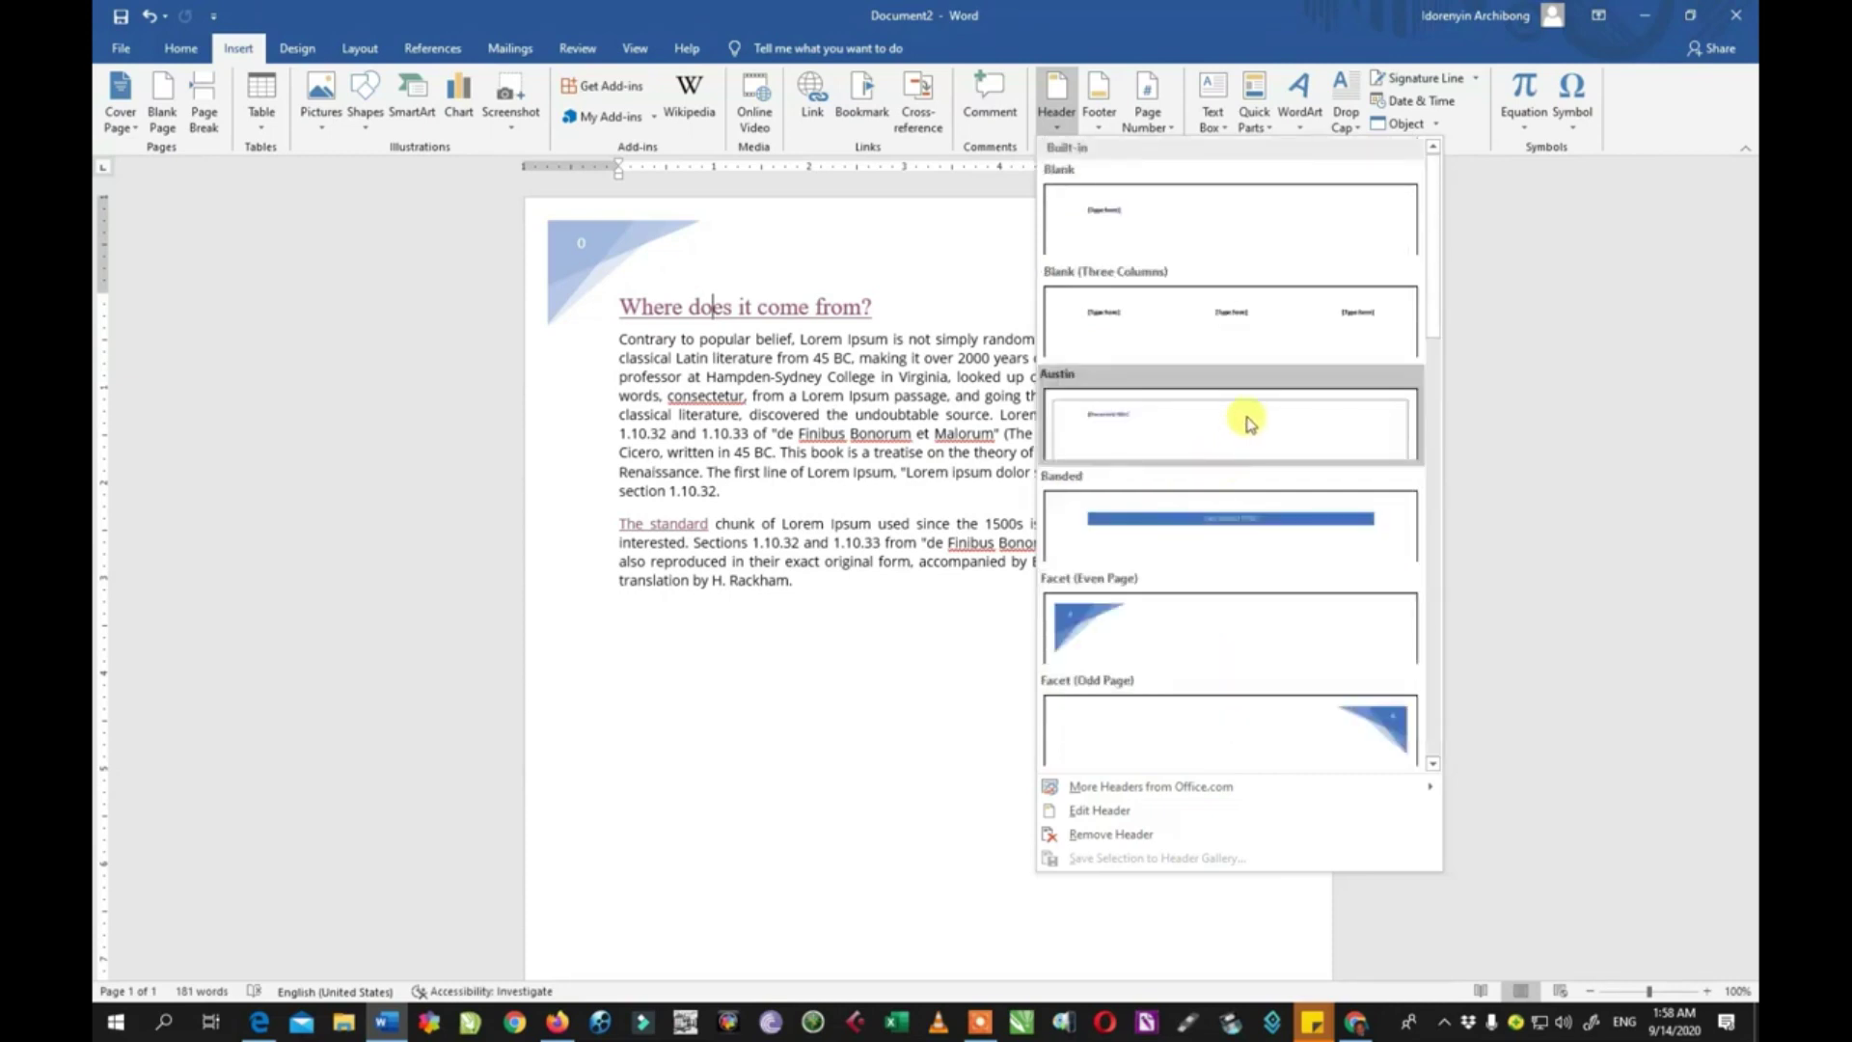
{"action": "left_click", "coordinate": [1232, 337]}
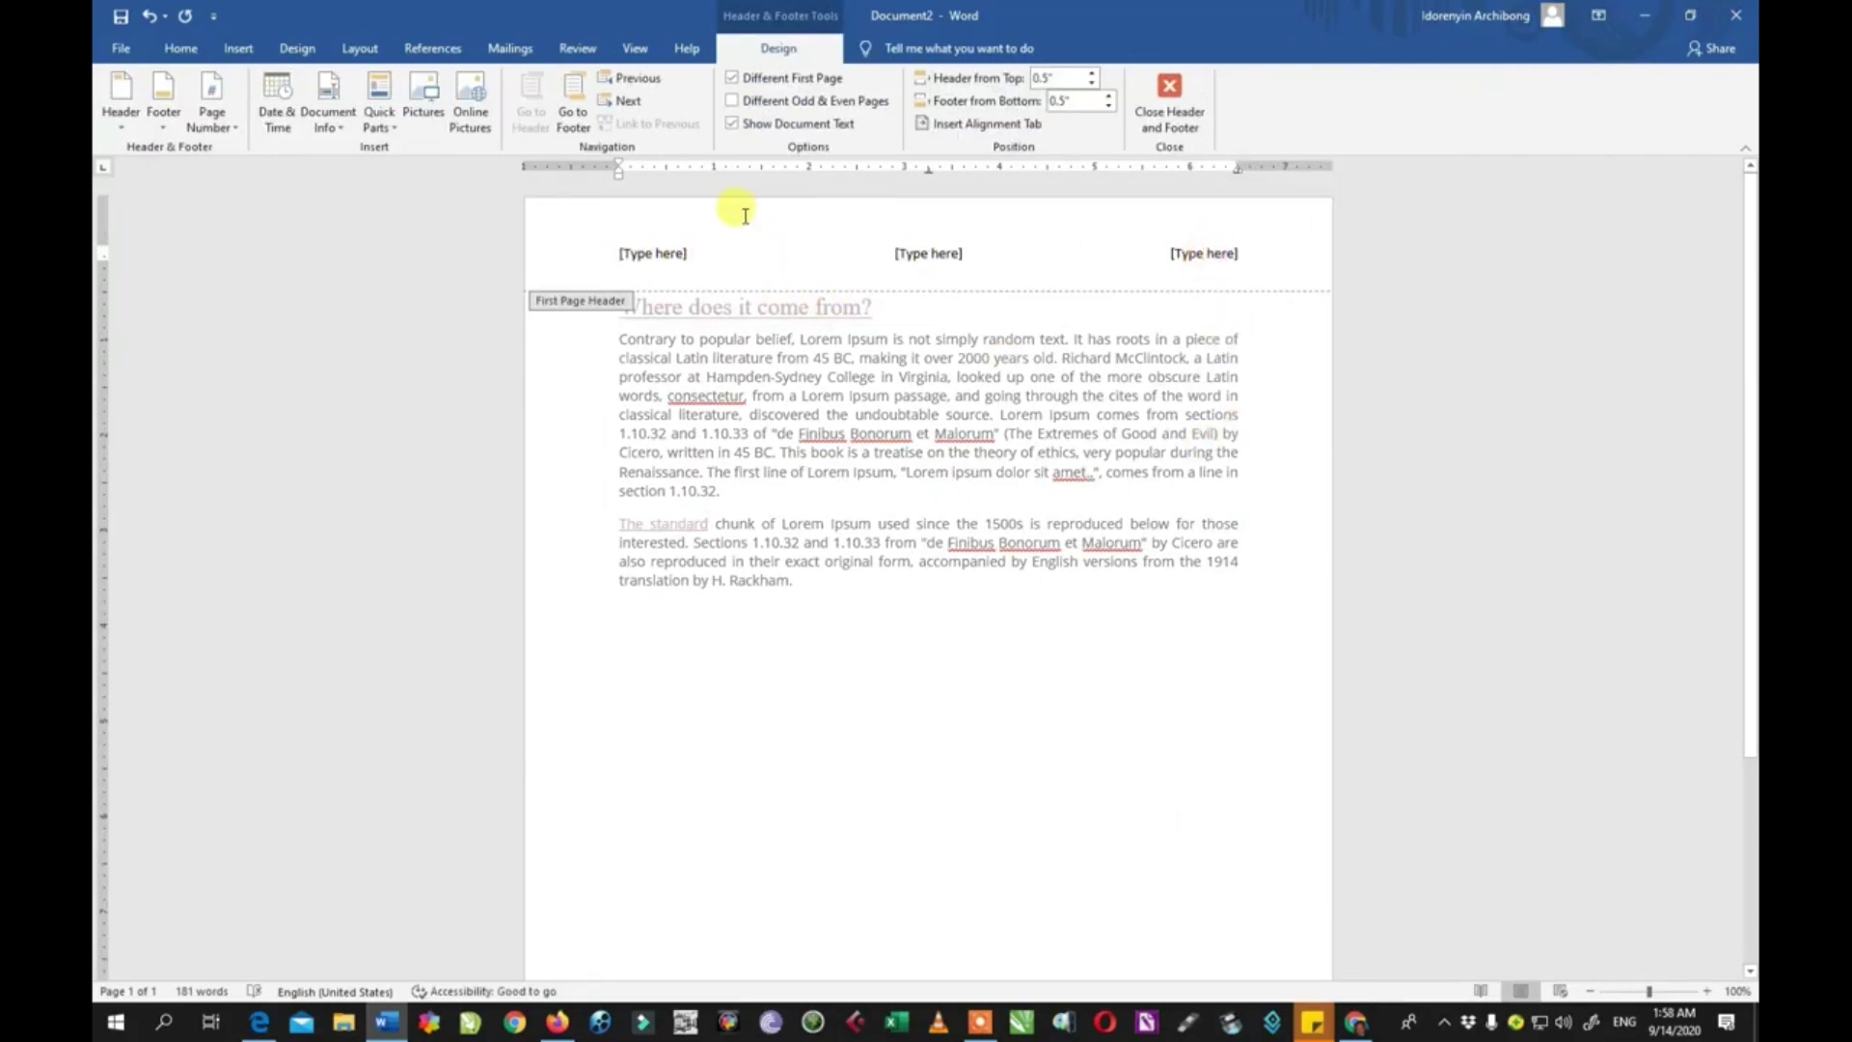
- Select the left, centre and right [Type here] header placeholders in turn
{"action": "left_click", "coordinate": [648, 251]}
{"action": "left_click", "coordinate": [917, 255]}
{"action": "left_click", "coordinate": [1179, 256]}
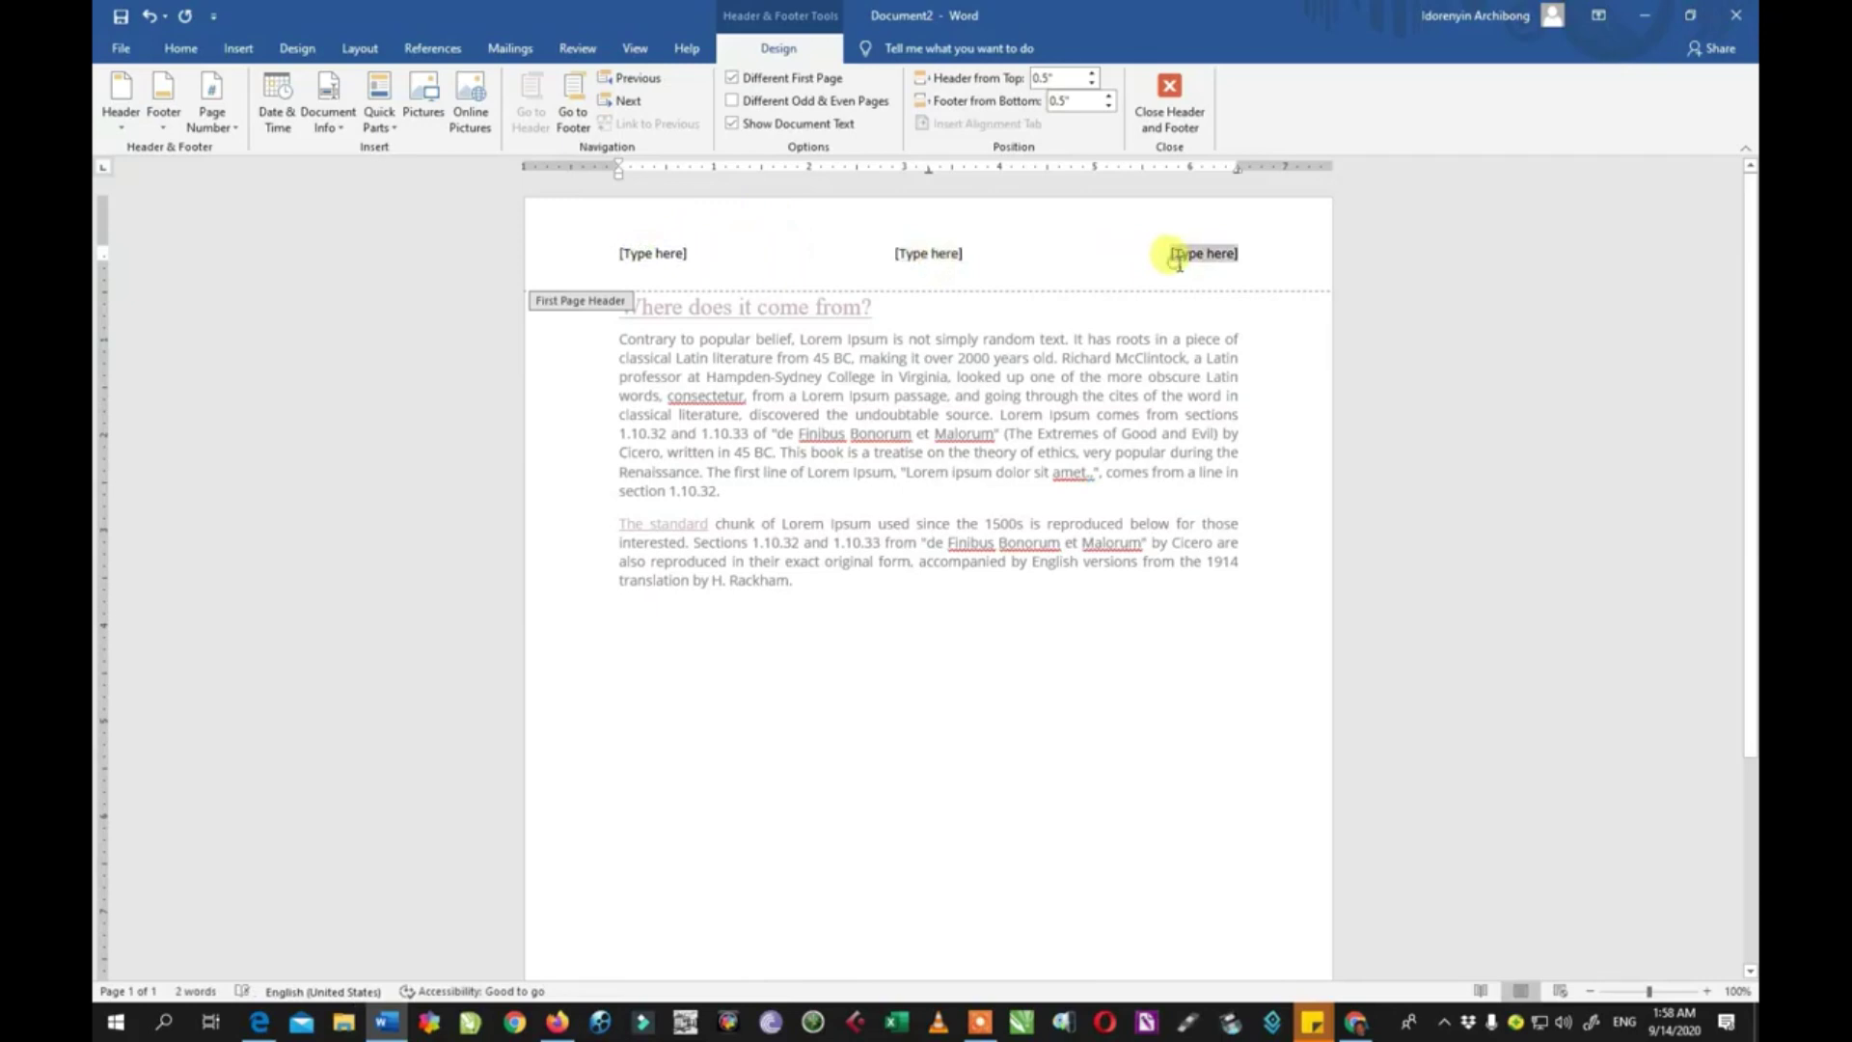
{"action": "left_click", "coordinate": [936, 257]}
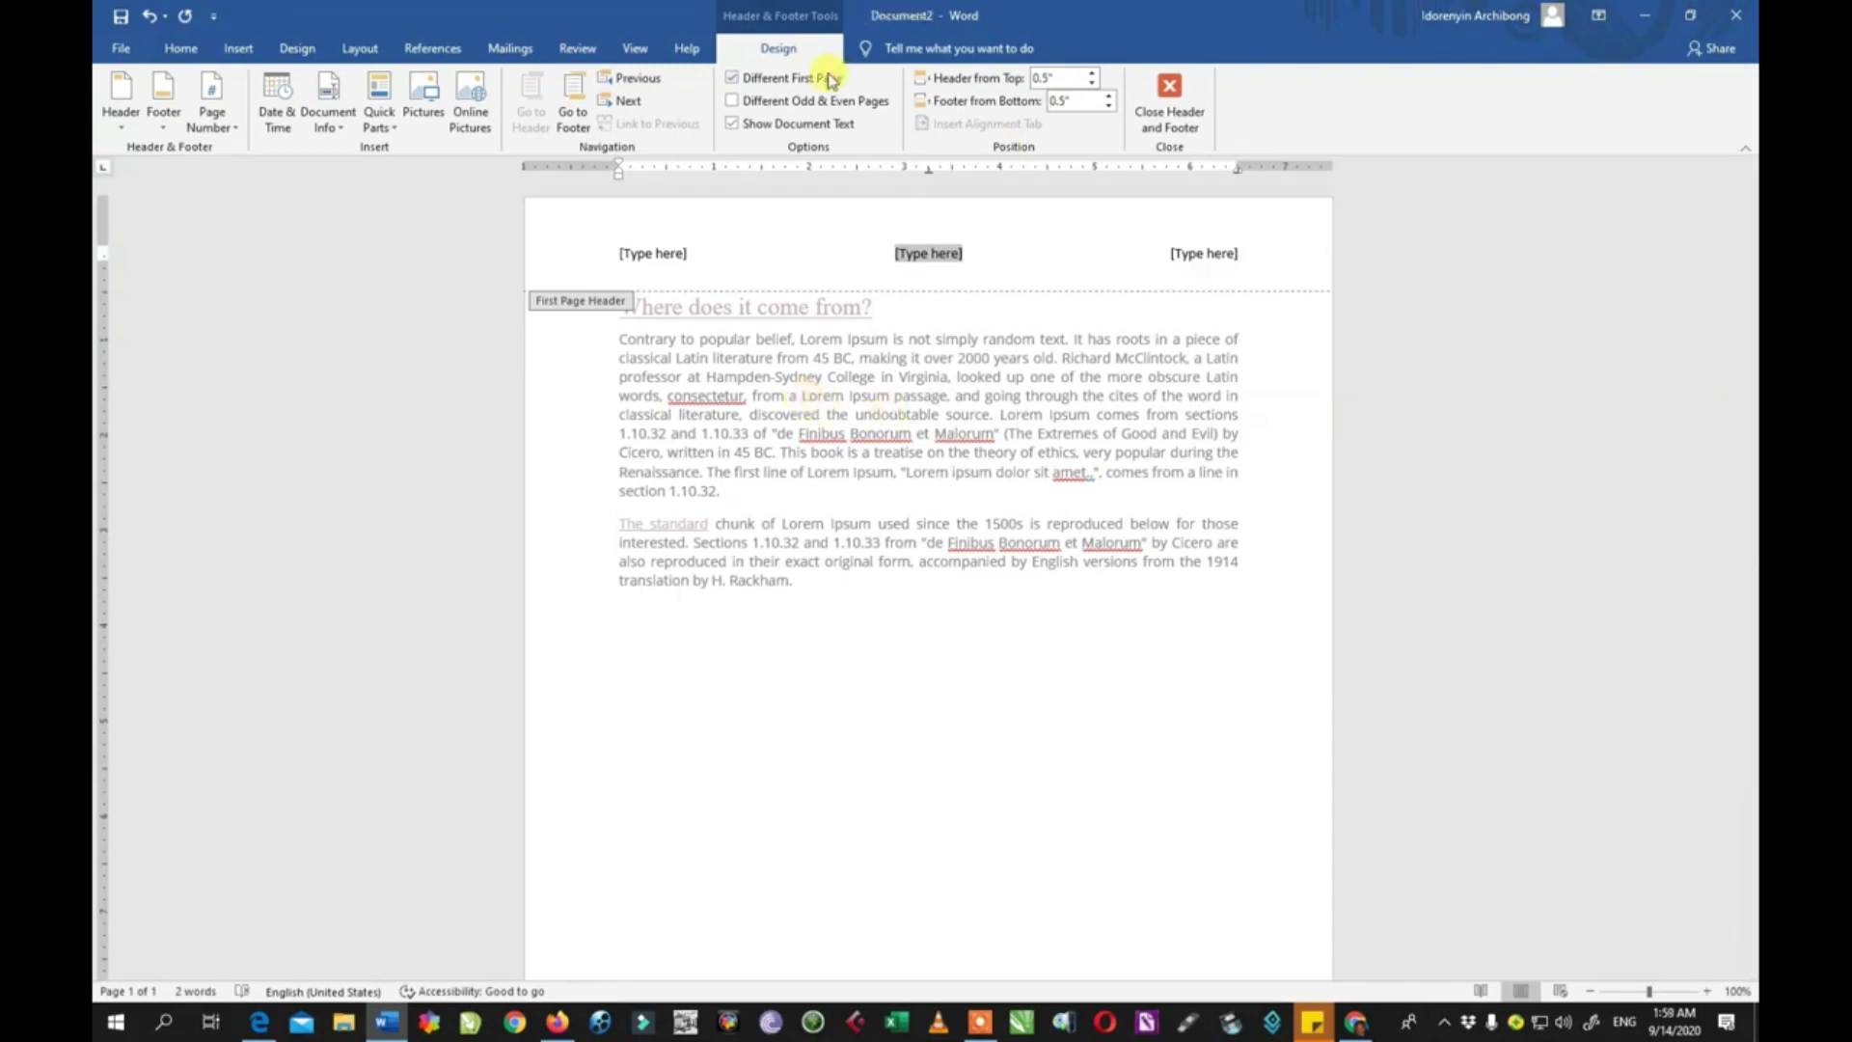
- Close the header and insert a Blank (Three Columns) footer matching it
{"action": "left_click", "coordinate": [1174, 93]}
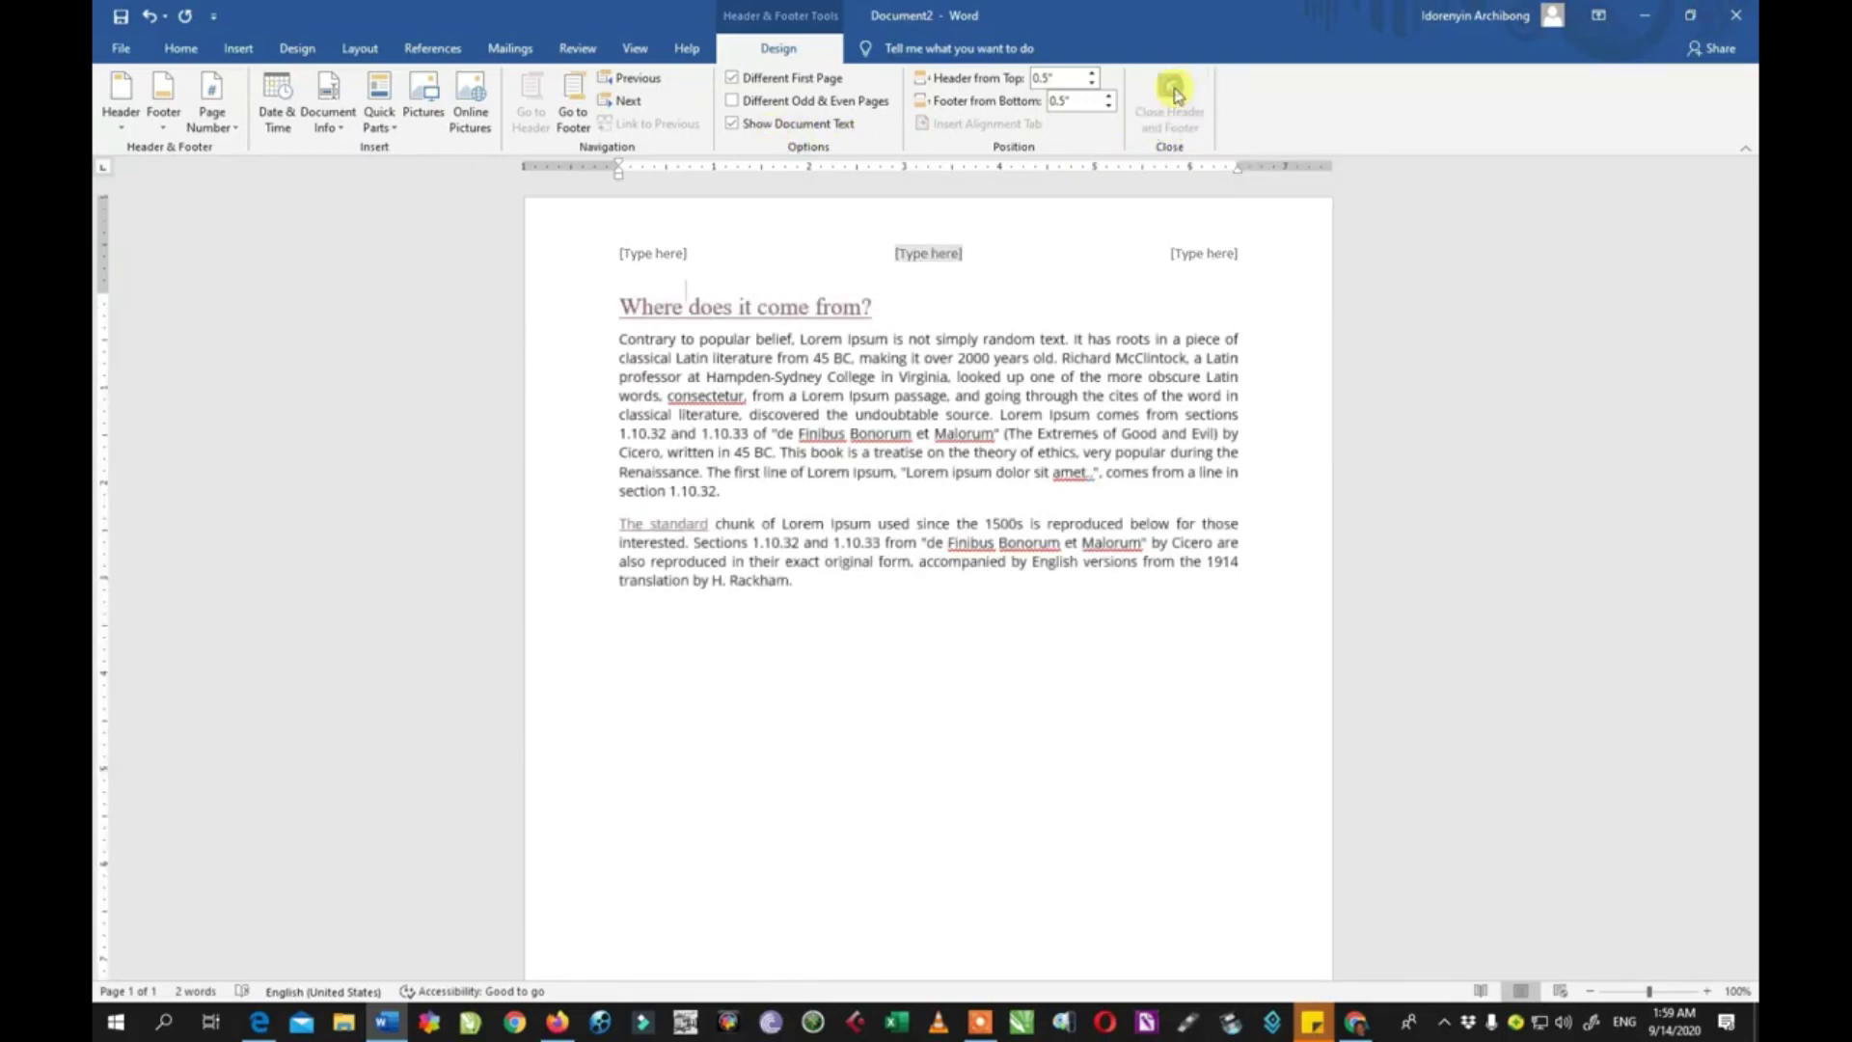
{"action": "left_click", "coordinate": [238, 48]}
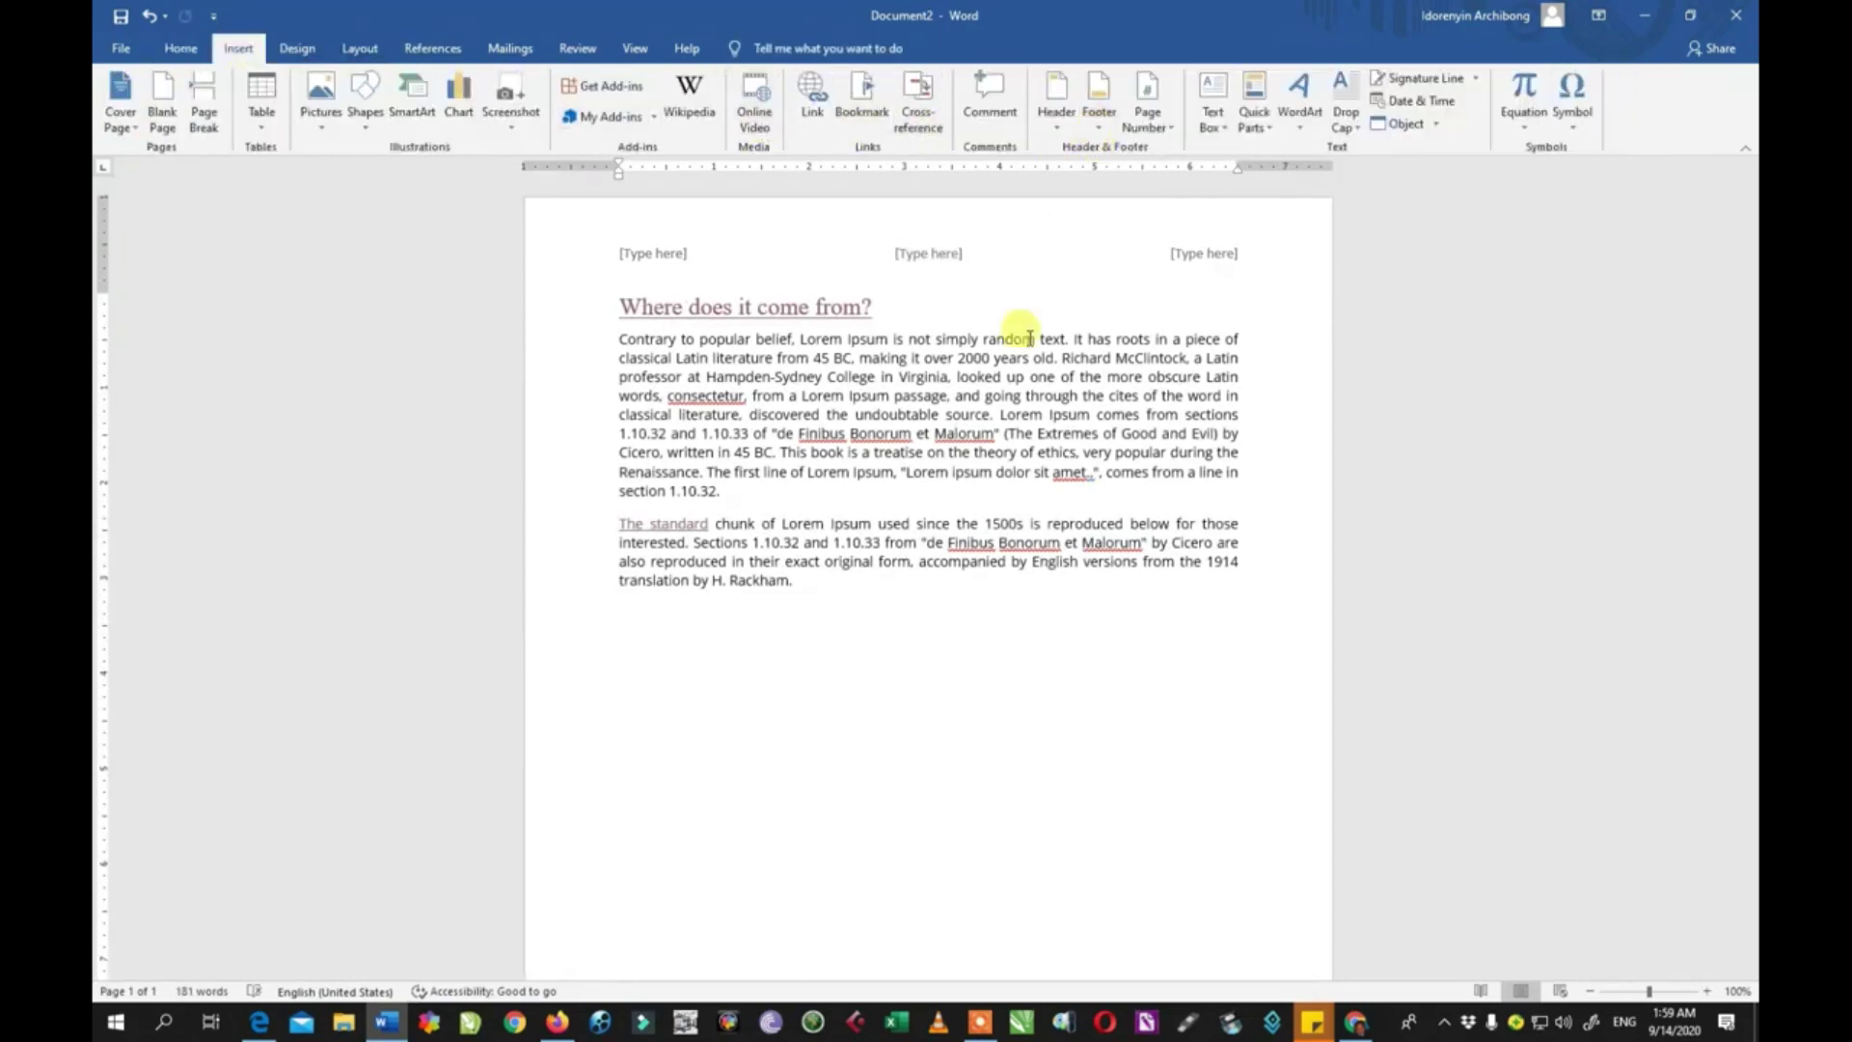
{"action": "scroll", "coordinate": [982, 451], "scroll_direction": "down", "scroll_amount": 5}
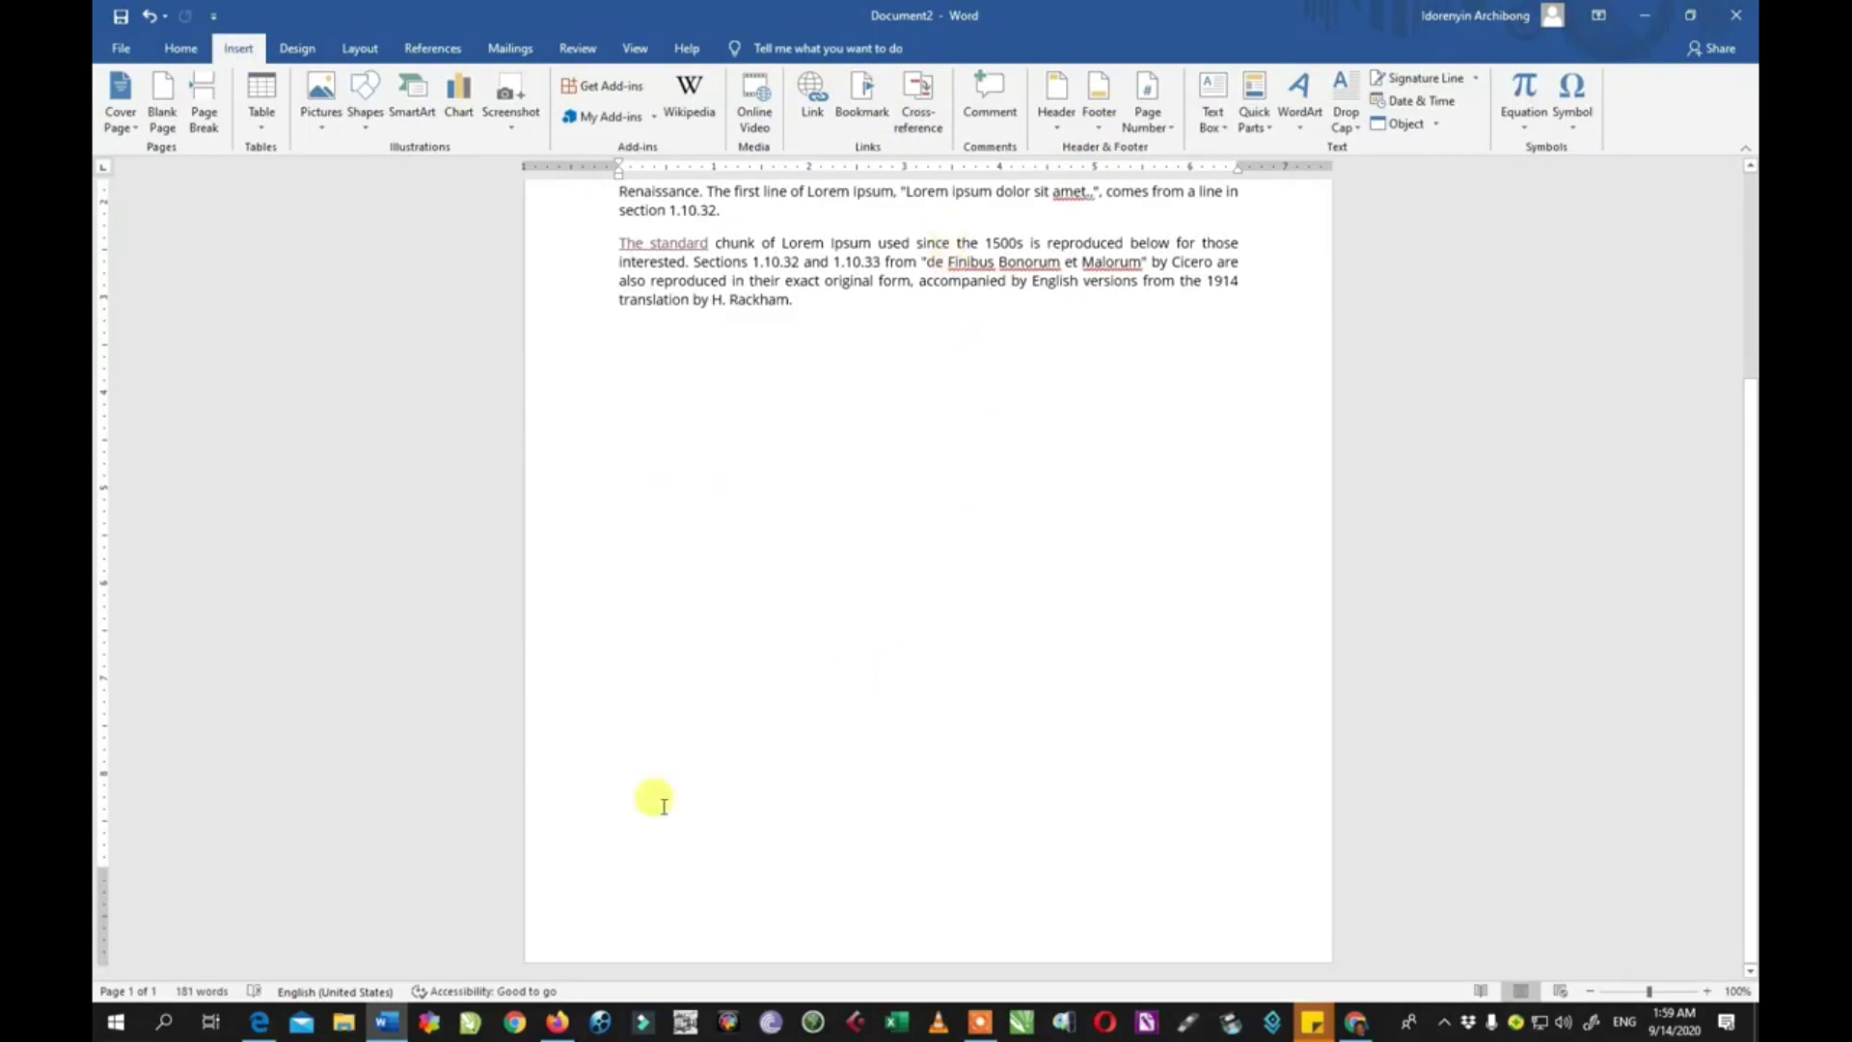
{"action": "scroll", "coordinate": [1109, 772], "scroll_direction": "up", "scroll_amount": 5}
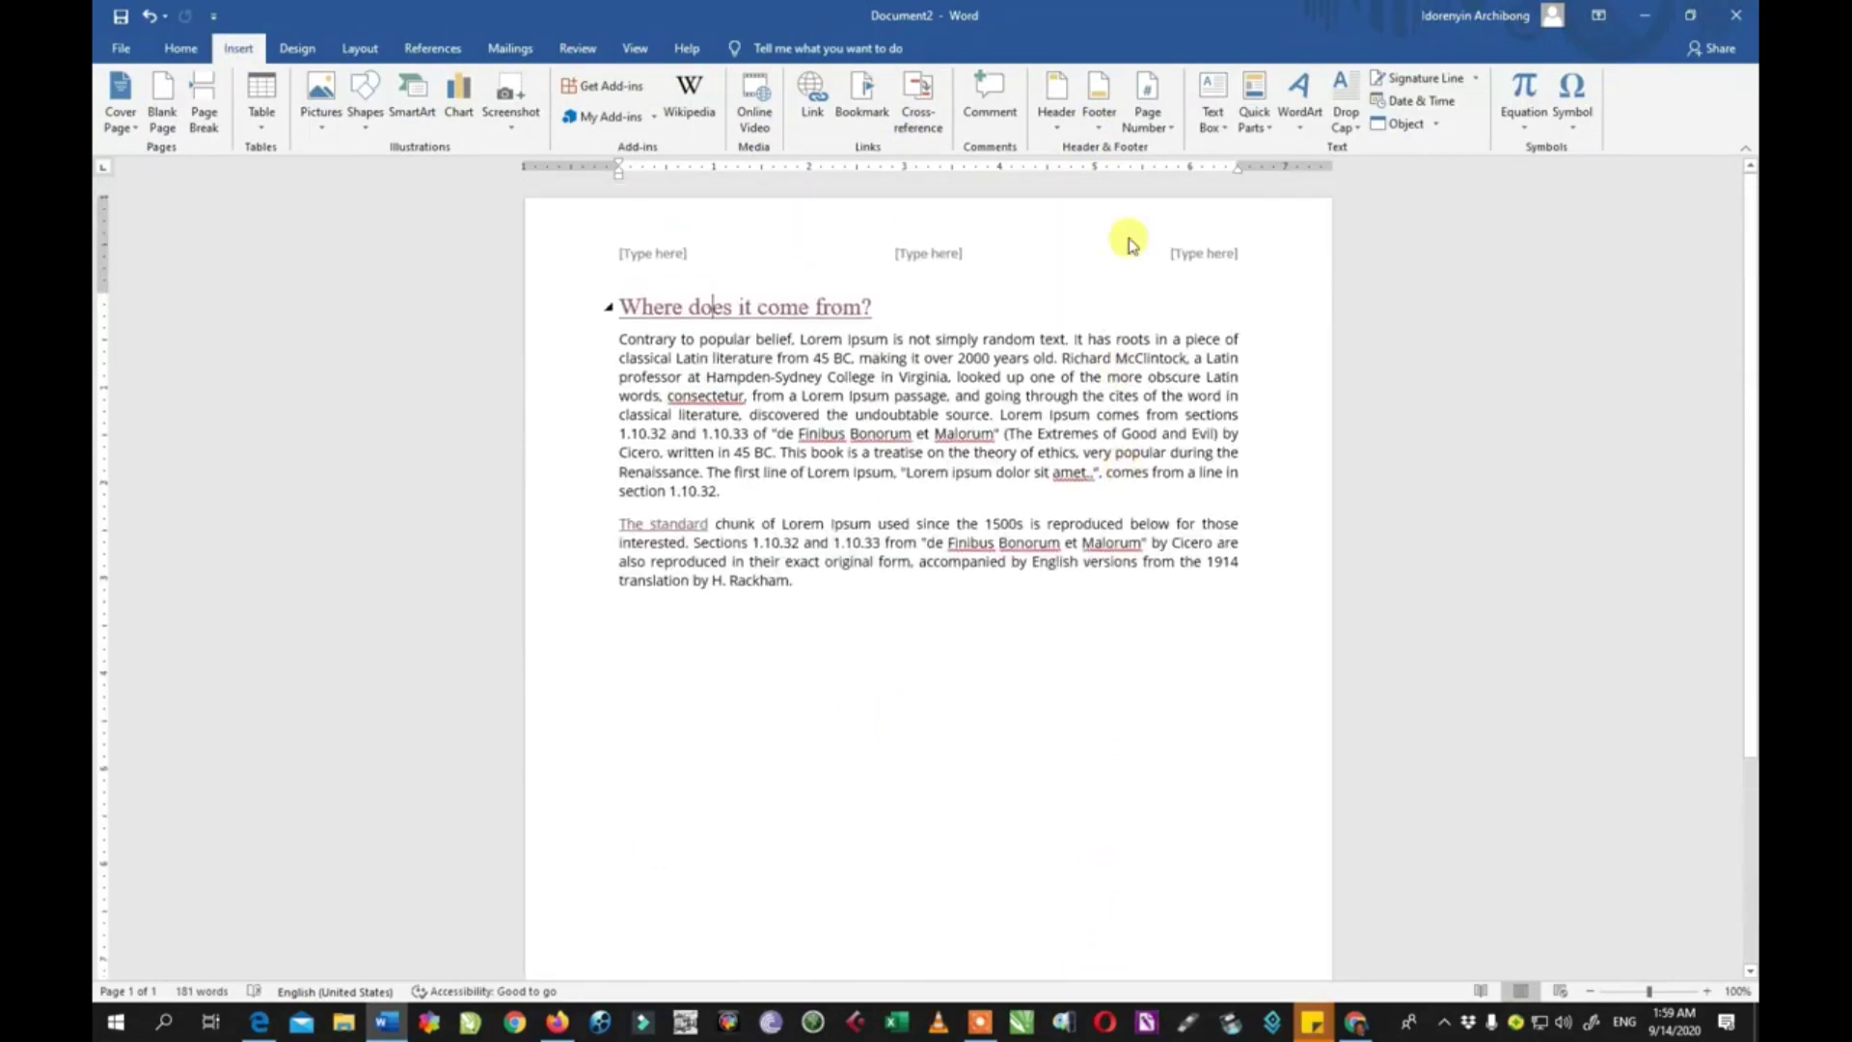
{"action": "left_click", "coordinate": [1097, 116]}
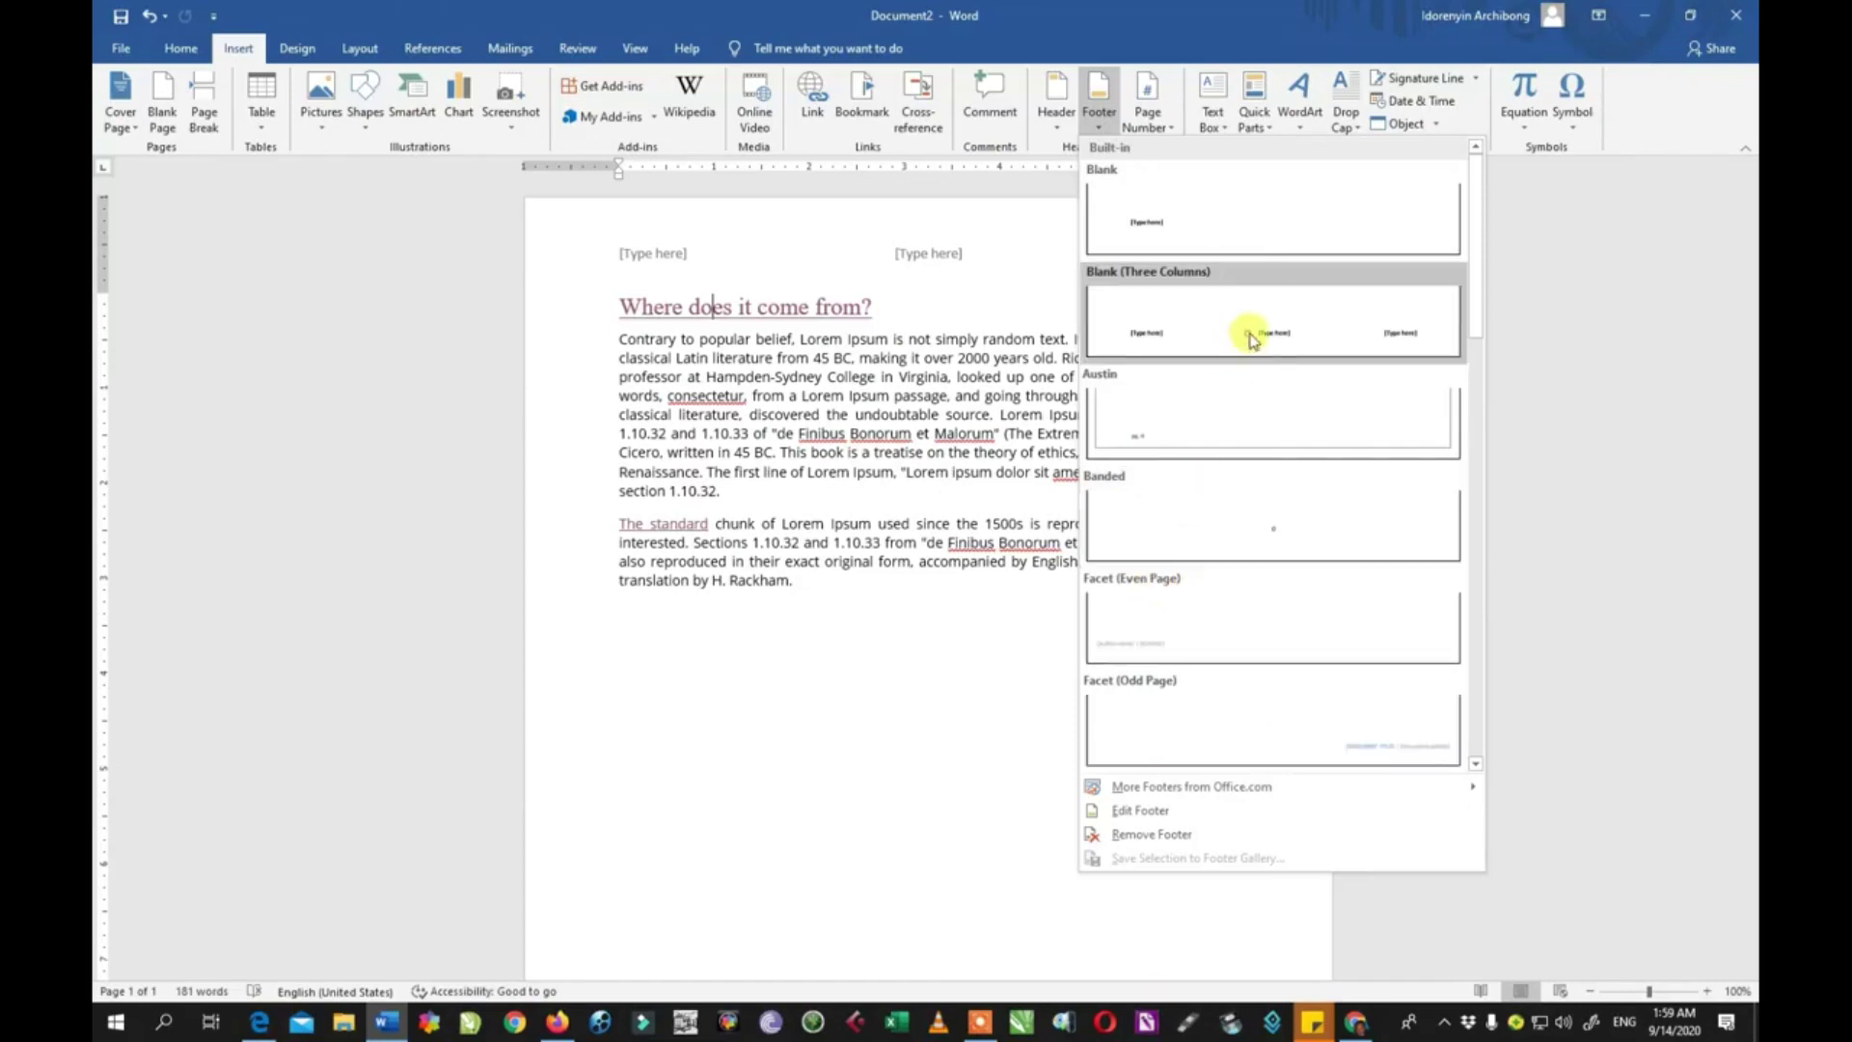
{"action": "left_click", "coordinate": [1245, 339]}
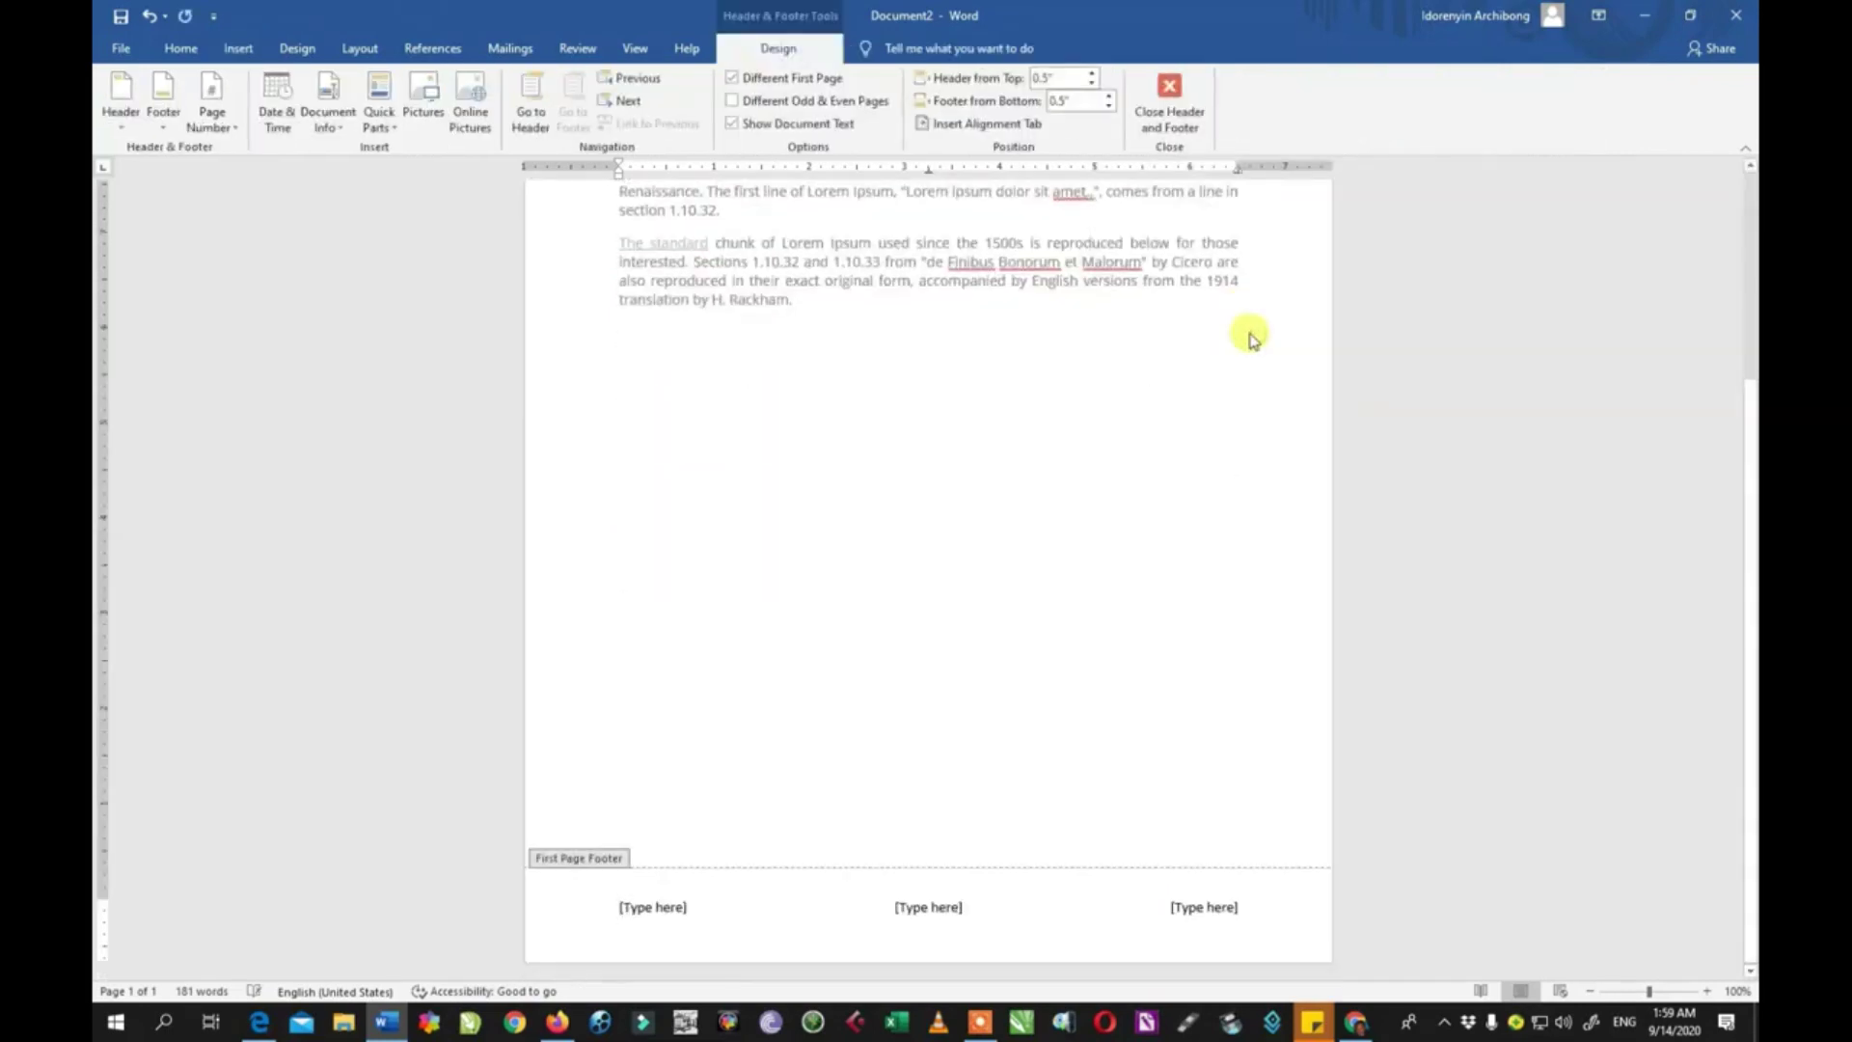
{"action": "scroll", "coordinate": [1249, 339], "scroll_direction": "up", "scroll_amount": 3}
- Insert a Circle page number from the Top of Page With Shapes designs
{"action": "left_click", "coordinate": [249, 50]}
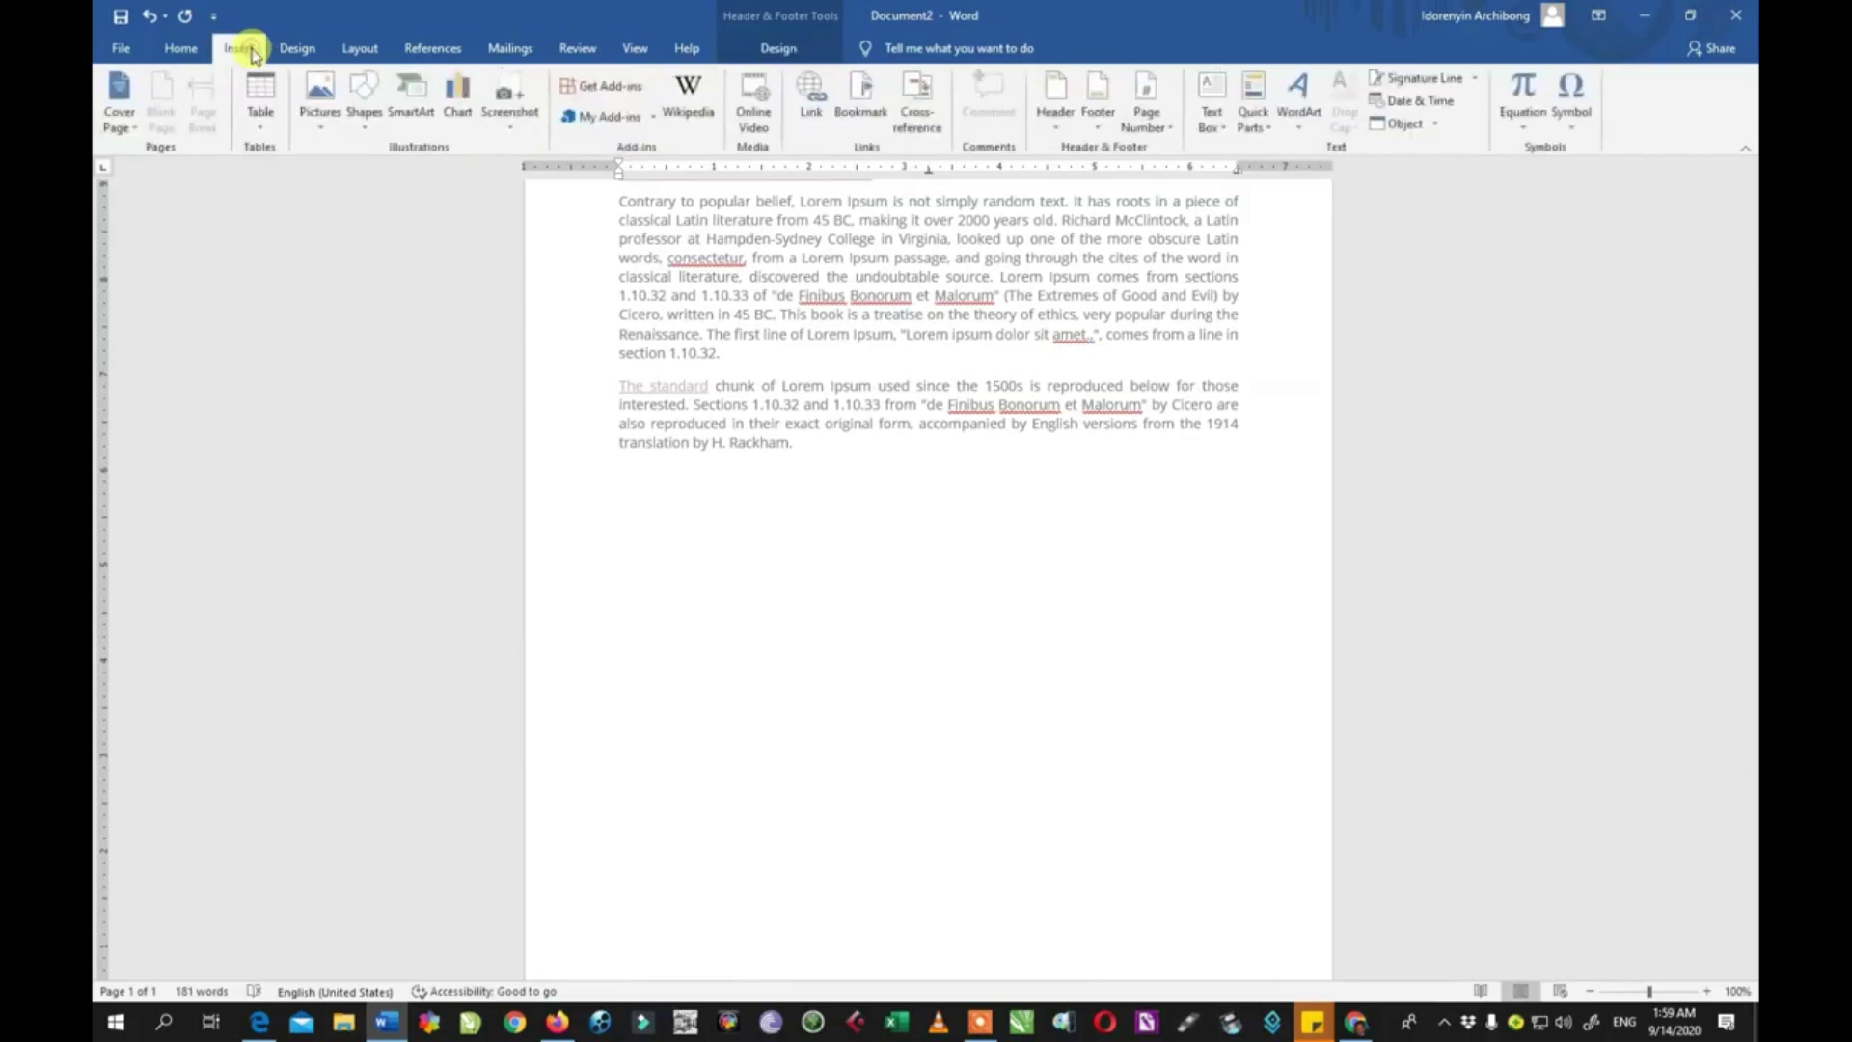
{"action": "left_click", "coordinate": [1164, 133]}
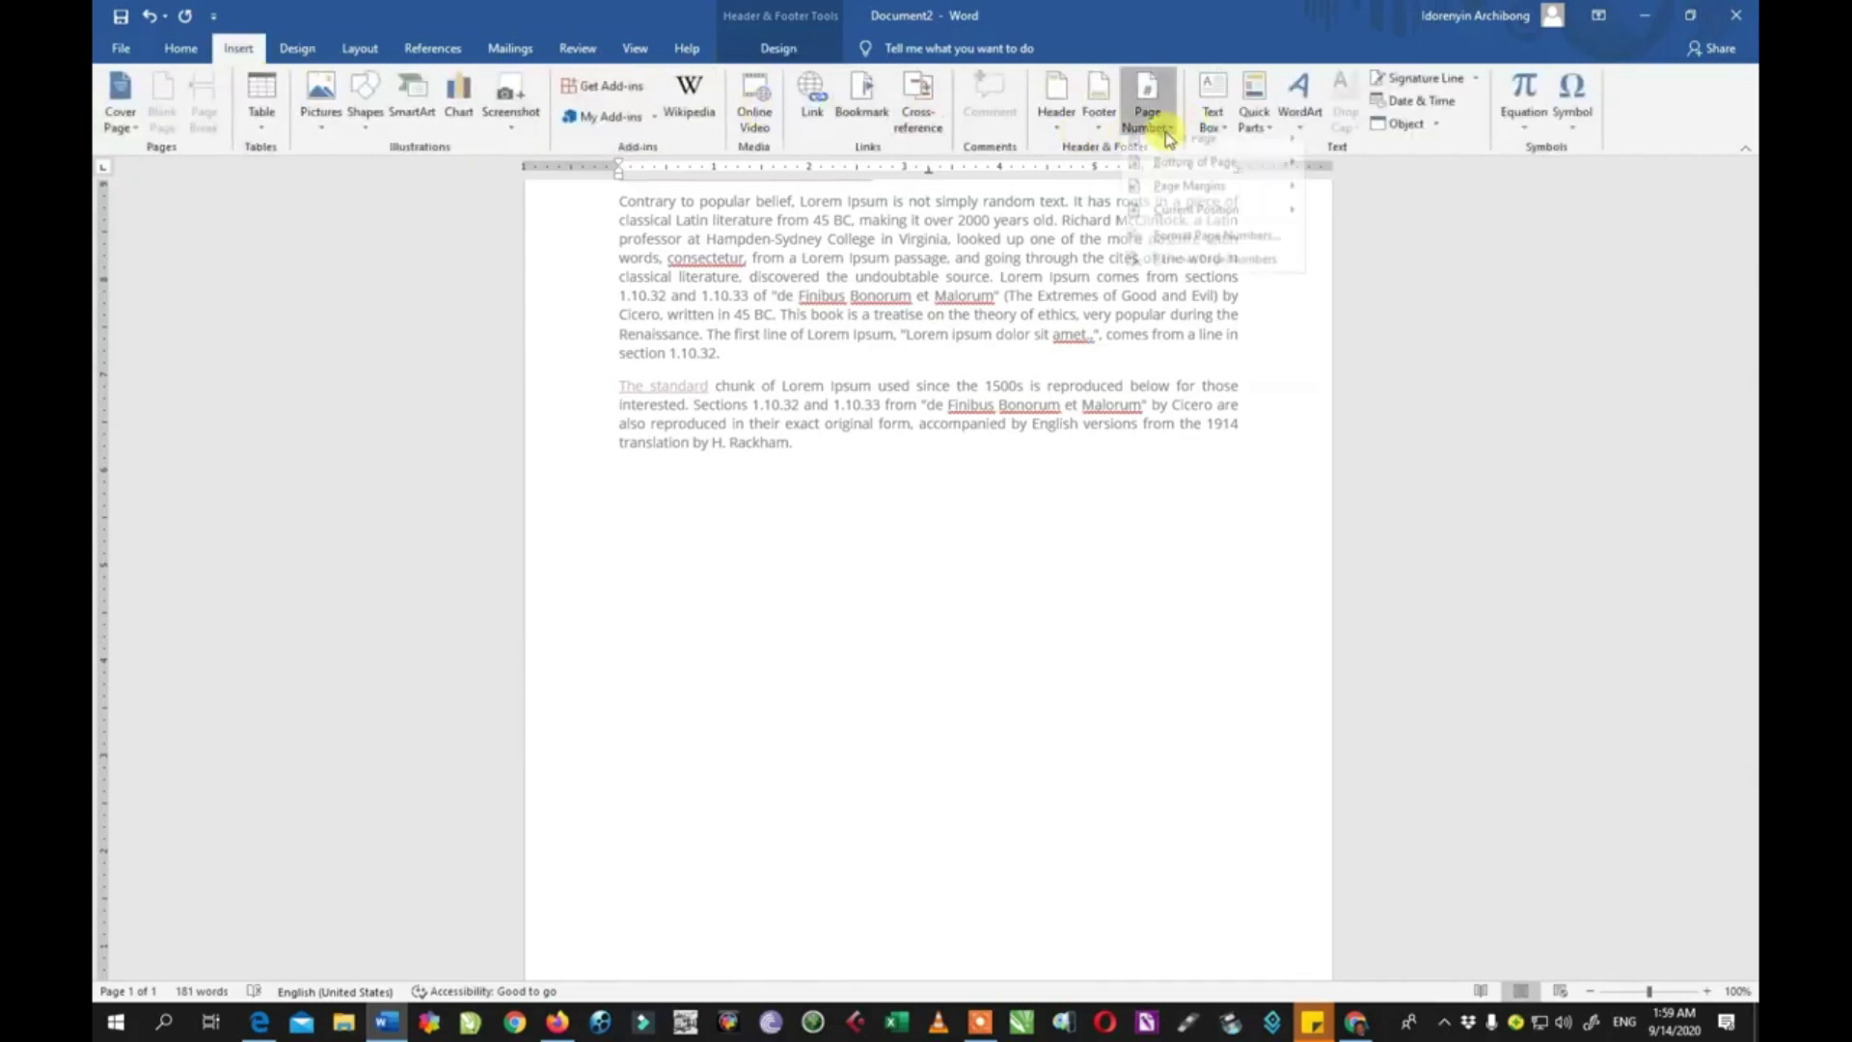
{"action": "mouse_move", "coordinate": [1172, 151]}
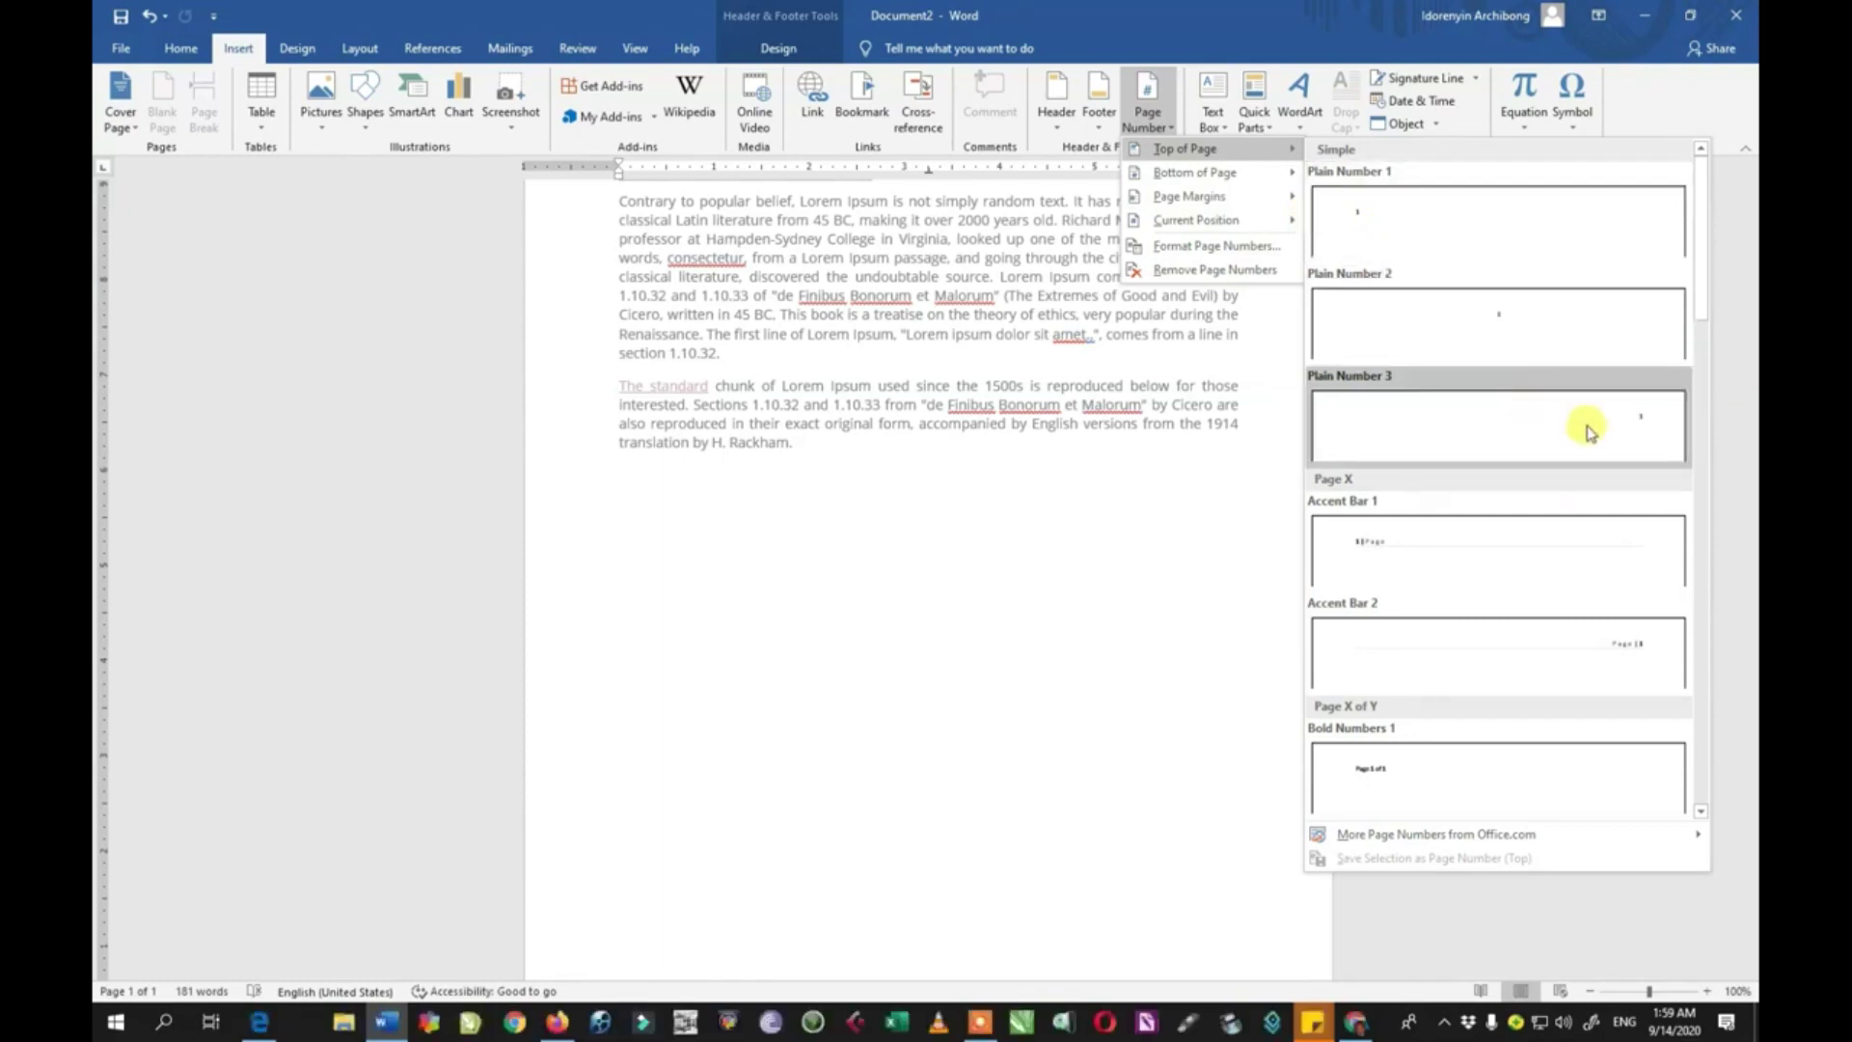
{"action": "scroll", "coordinate": [1413, 569], "scroll_direction": "down", "scroll_amount": 10}
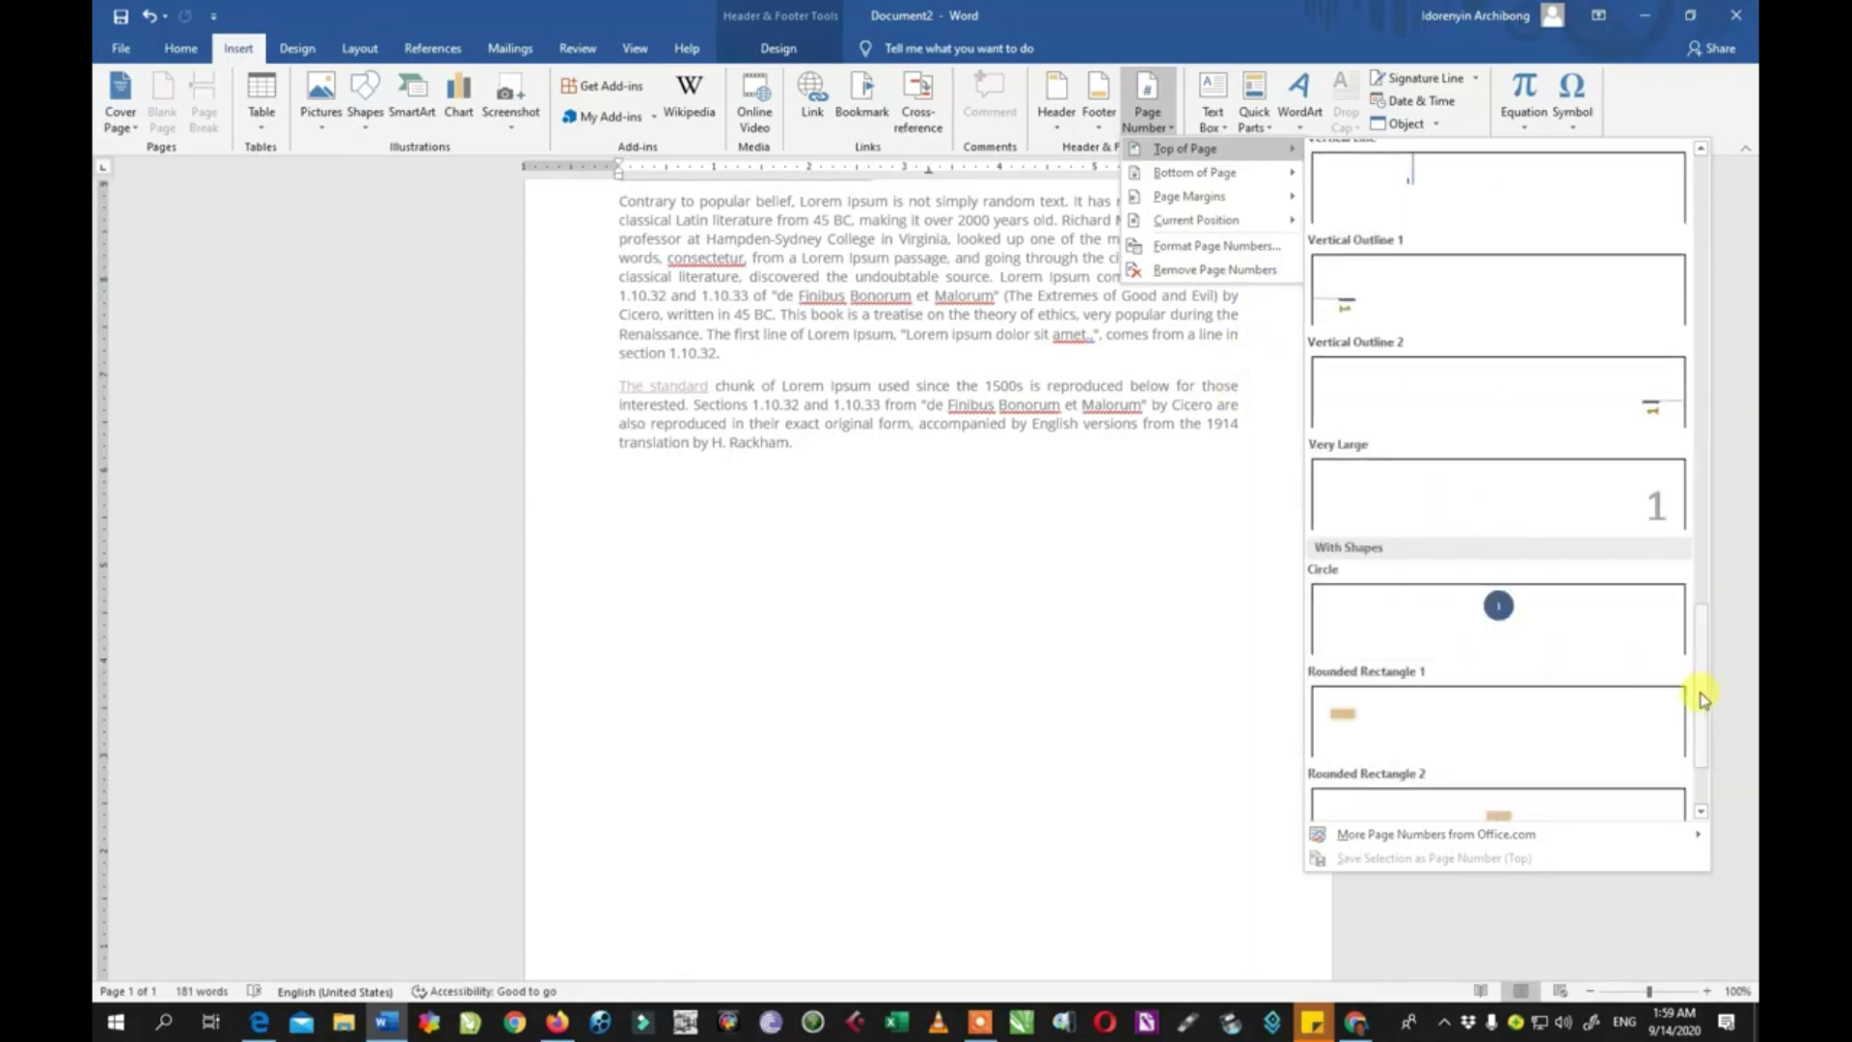
{"action": "left_click", "coordinate": [1535, 622]}
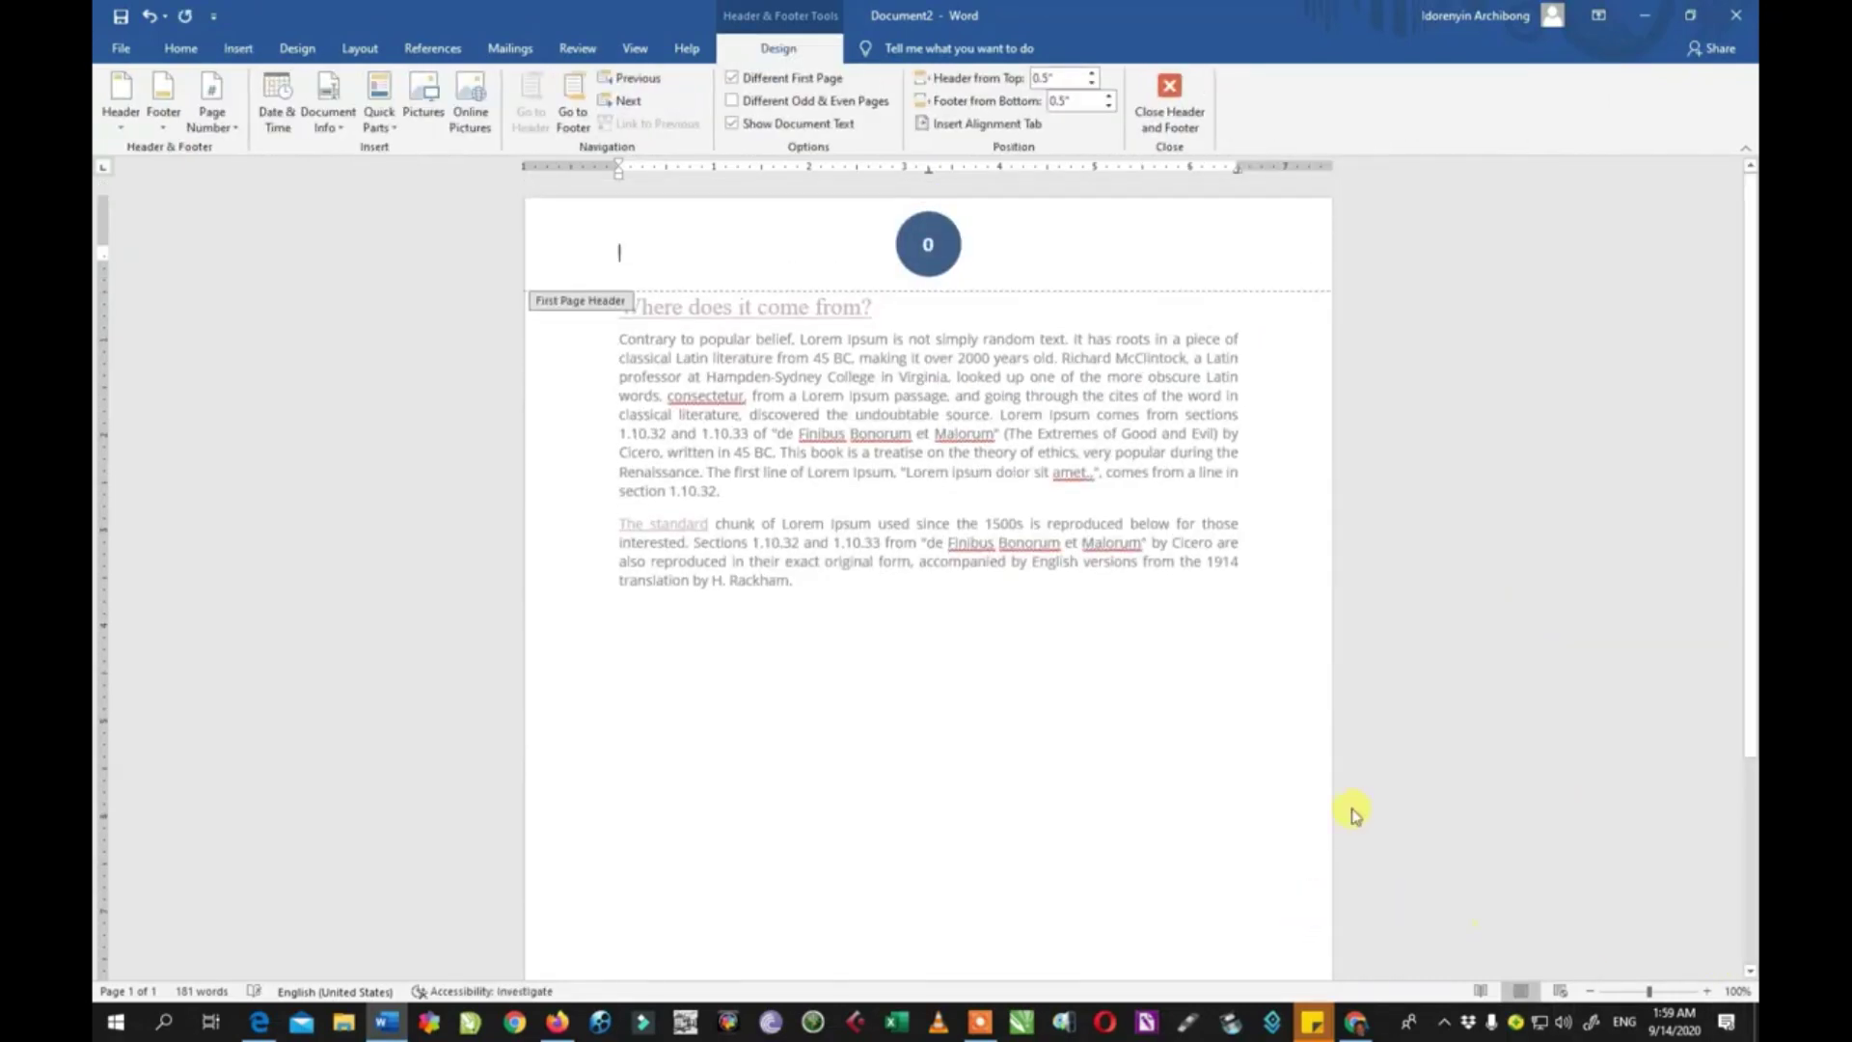